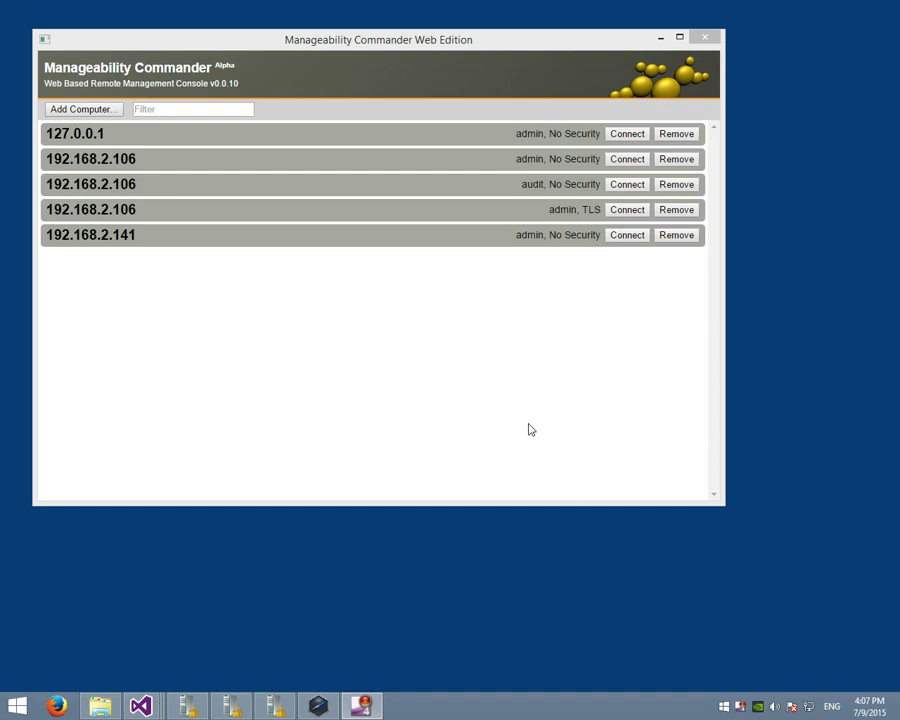
Look over the Add Computer dialog's hostname, username and security fields, then cancel without adding.
left_click_drag(380, 44, 377, 44)
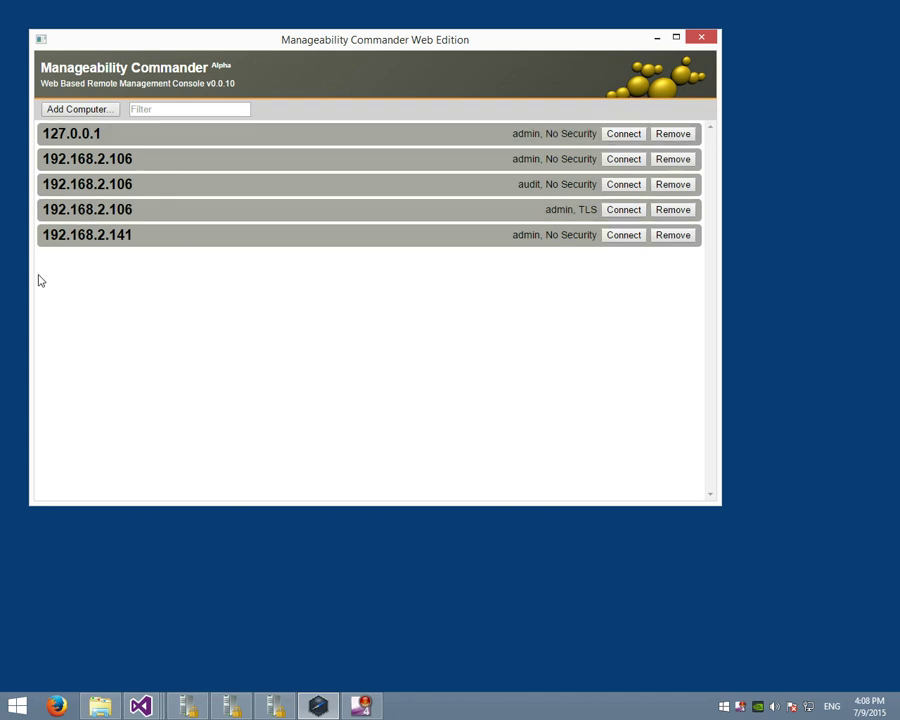
left_click(84, 110)
left_click(436, 203)
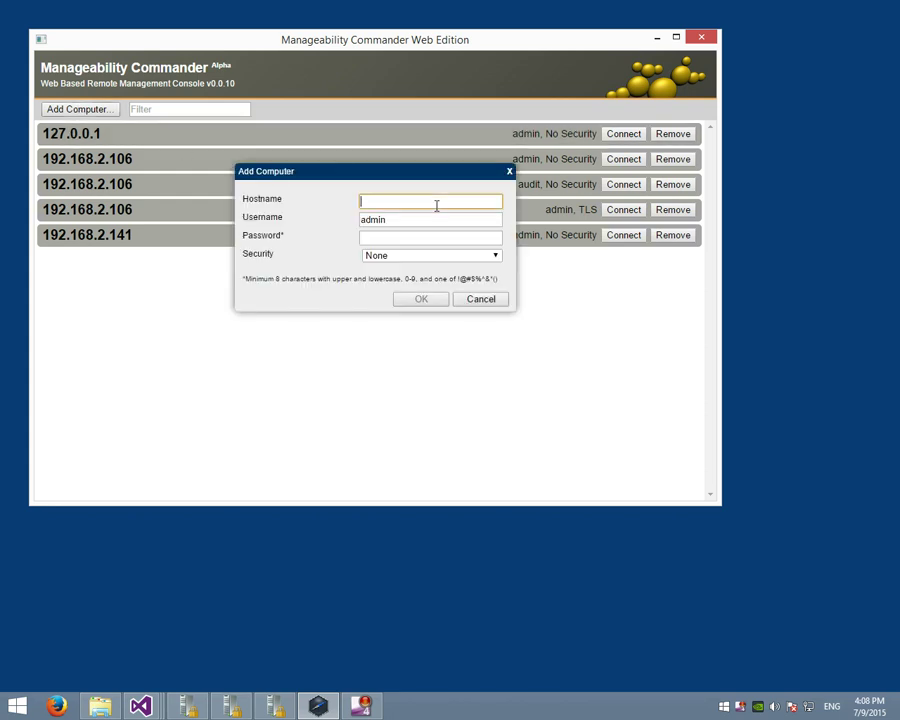
left_click(415, 219)
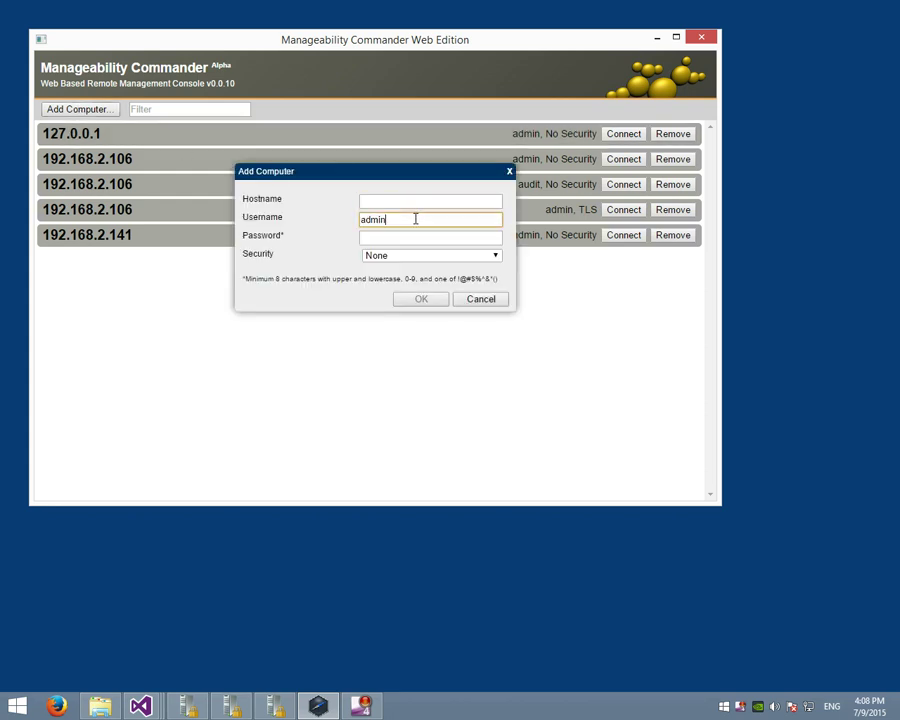
left_click(404, 255)
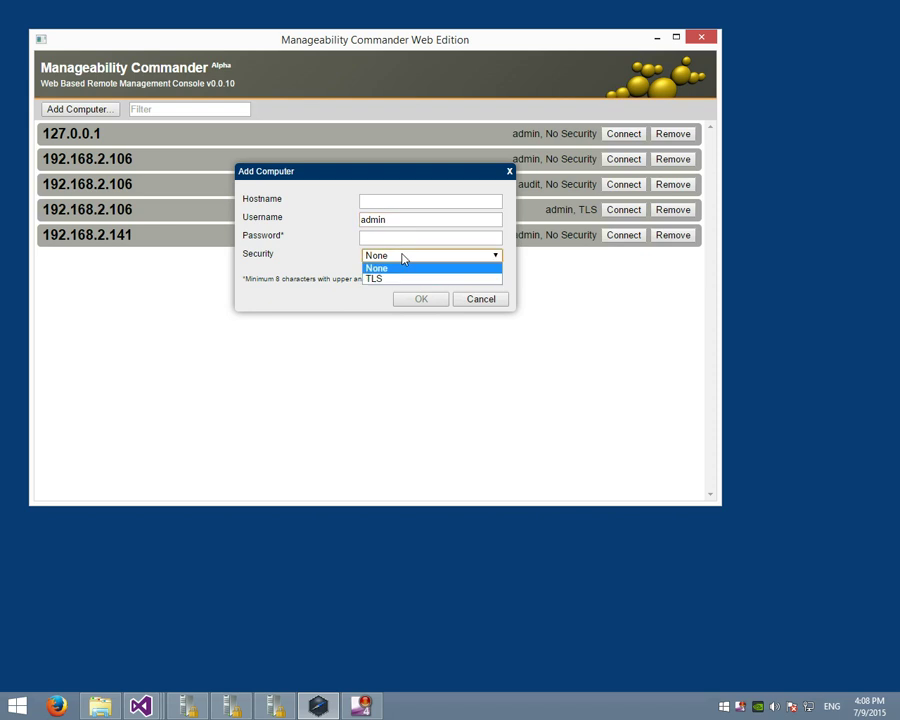
left_click(404, 256)
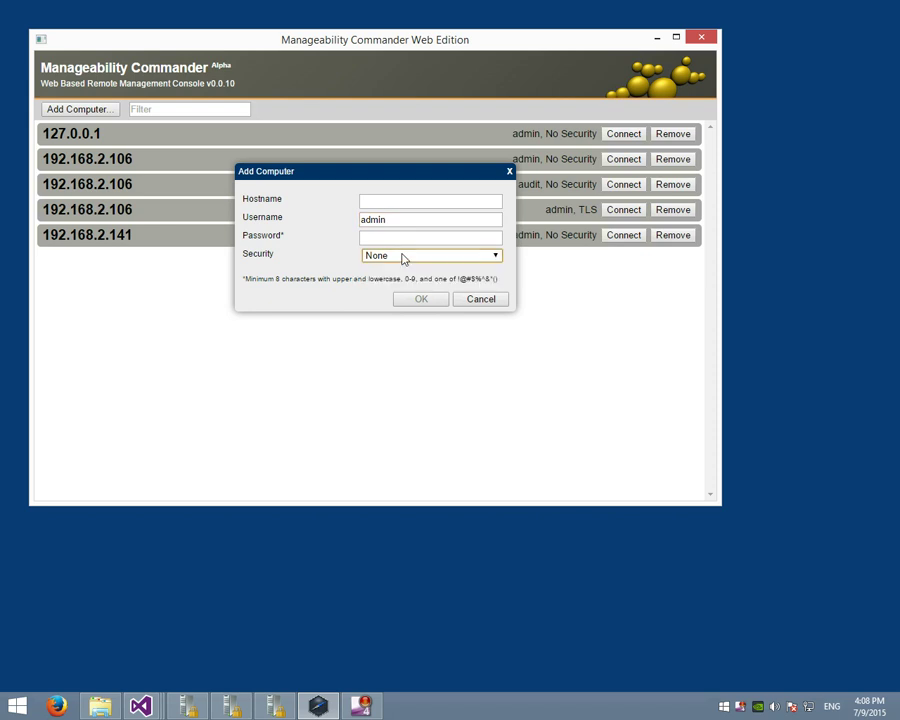
left_click(476, 301)
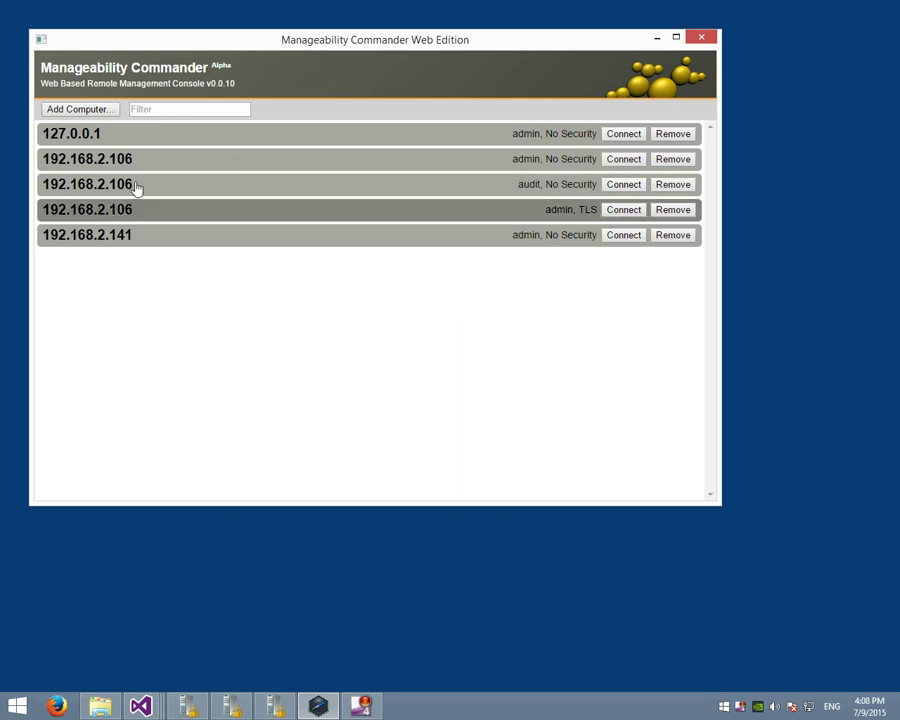
Filter the computer list by '106' and then '0', clearing the filter each time.
left_click(161, 108)
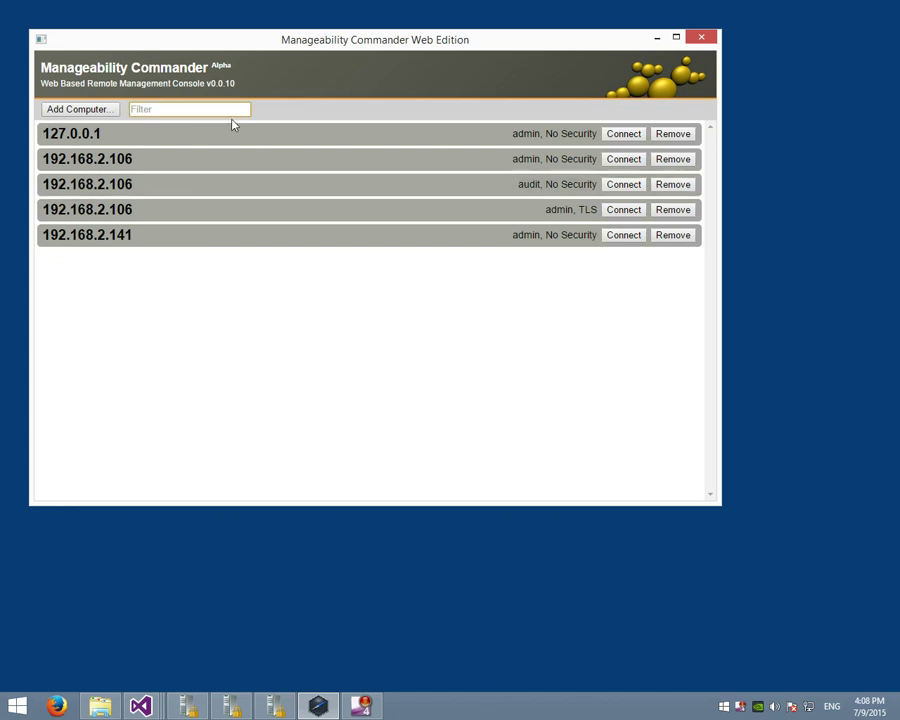
type("106")
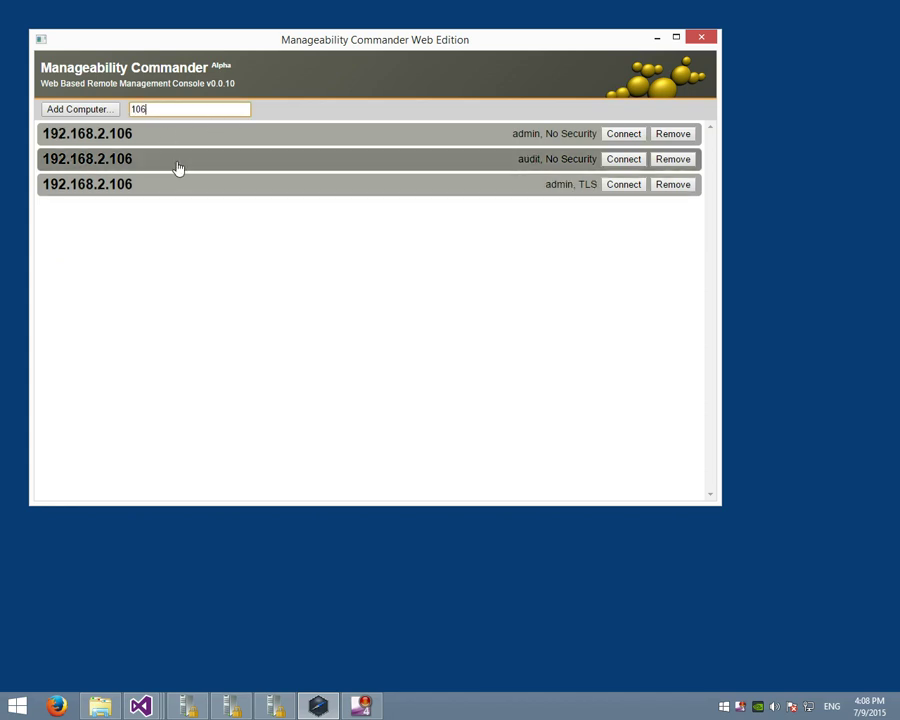
key("BackSpace")
key("BackSpace")
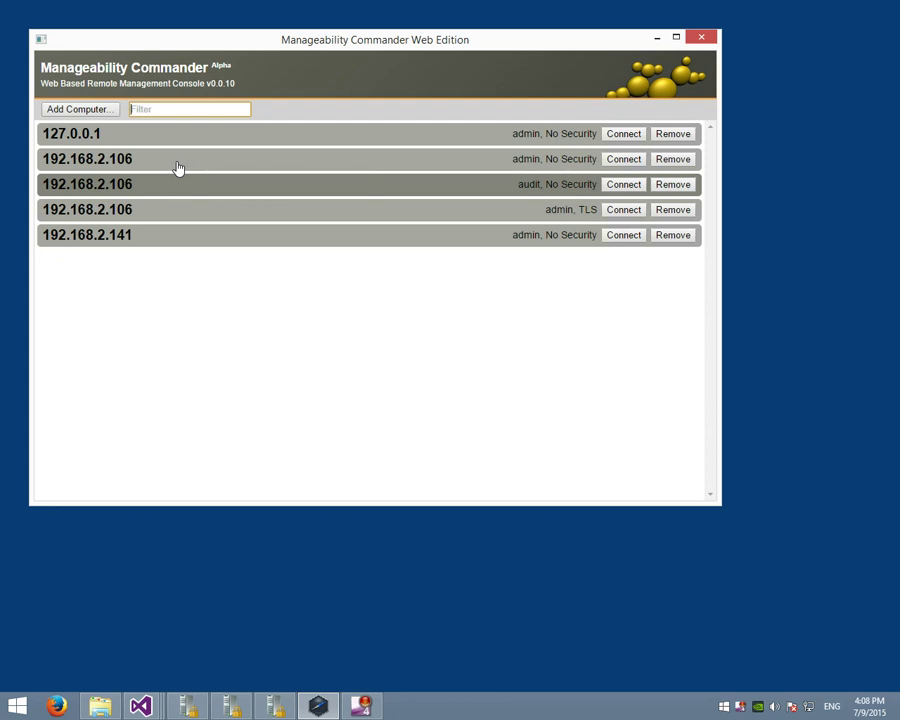
type("0")
key("BackSpace")
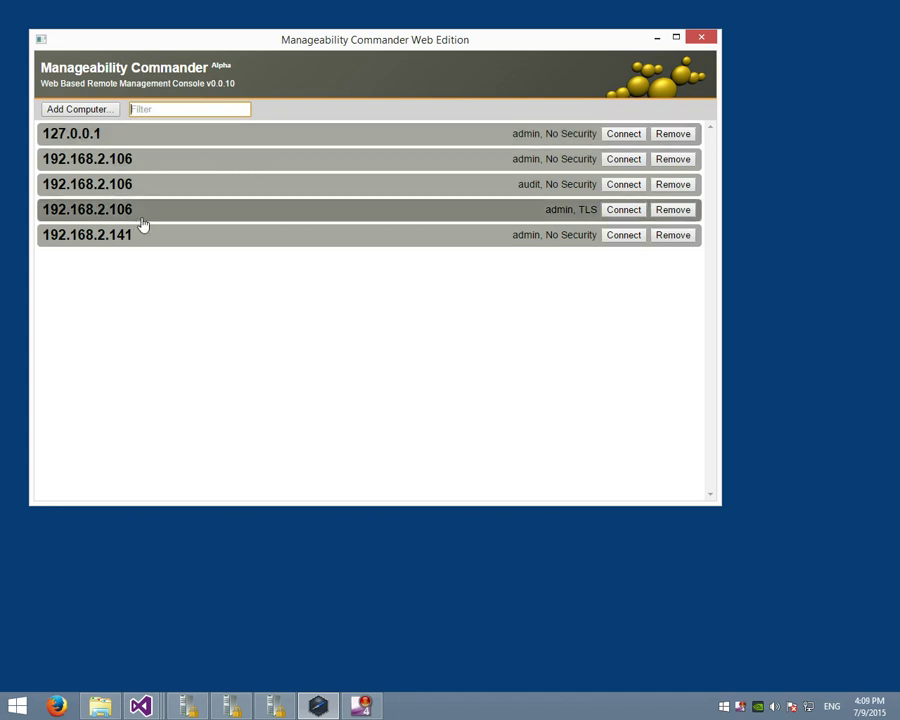
Cancel removing 192.168.2.106, then connect to that TLS computer.
left_click(680, 212)
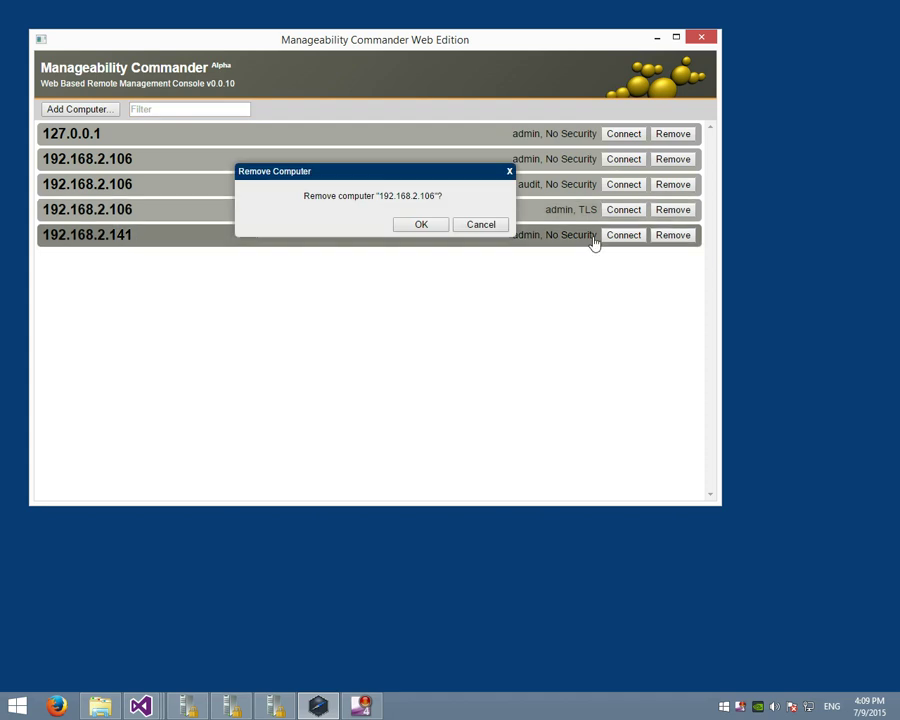
left_click(503, 224)
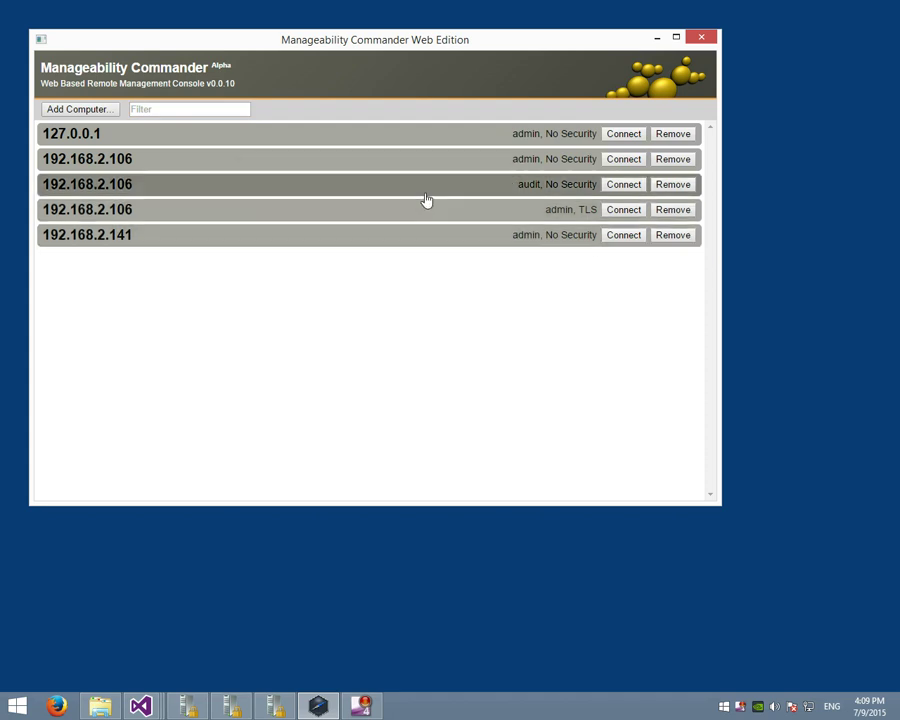
left_click(615, 212)
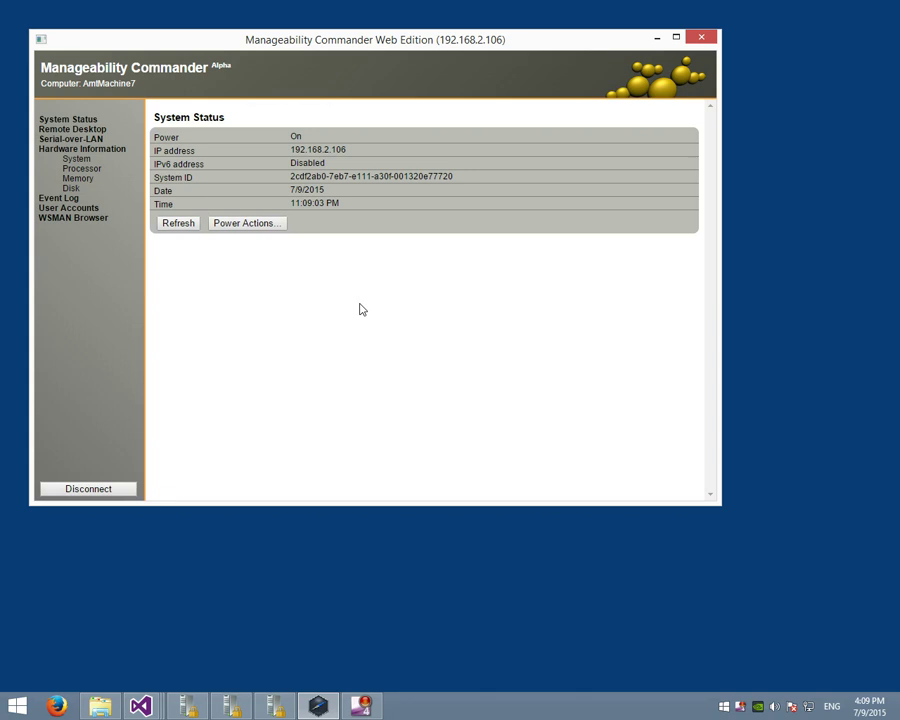
Refresh AmtMachine7's system status, then view Power Actions (Power up) and cancel without applying.
left_click_drag(288, 44, 292, 38)
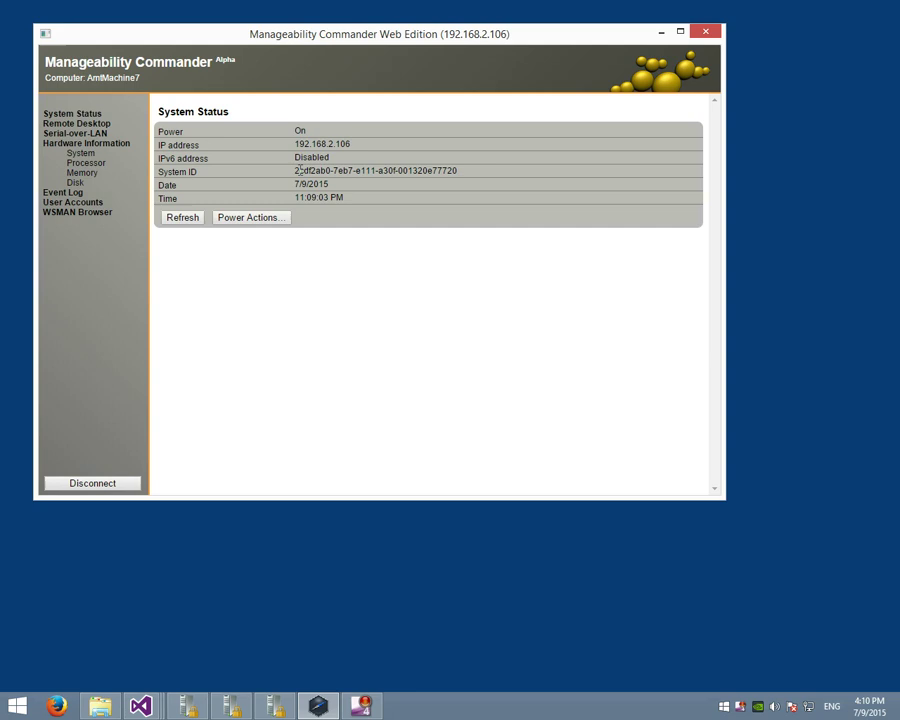
left_click(180, 218)
left_click(252, 218)
left_click(396, 195)
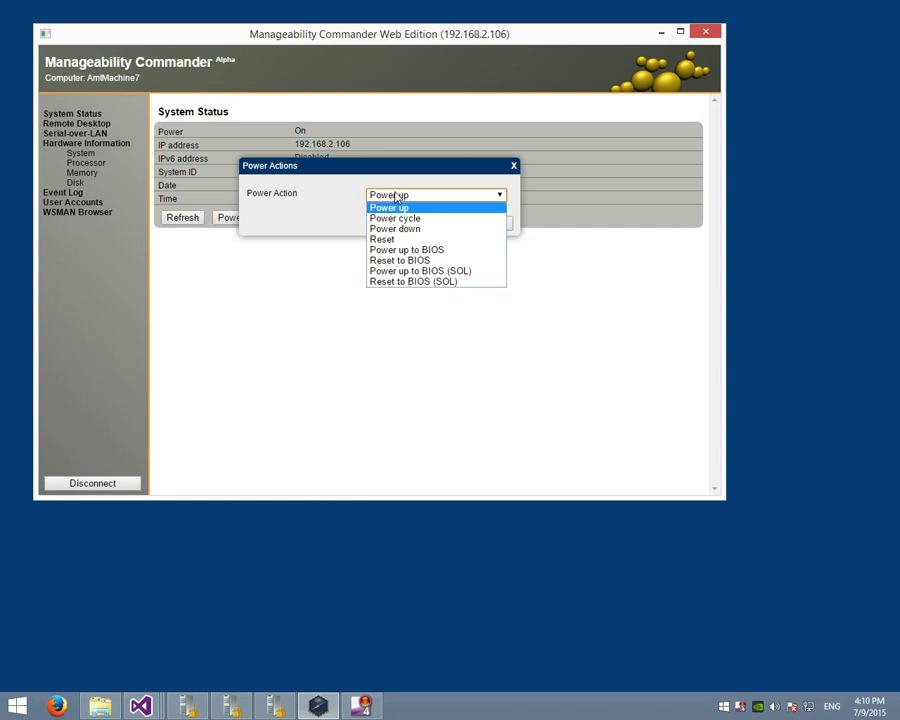
left_click(390, 207)
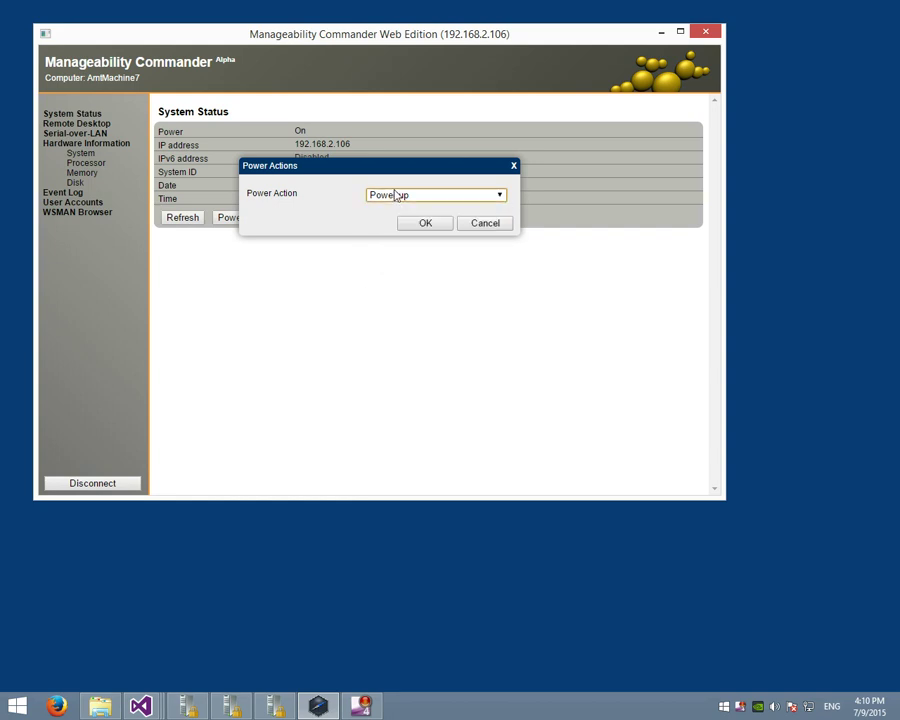
left_click(485, 223)
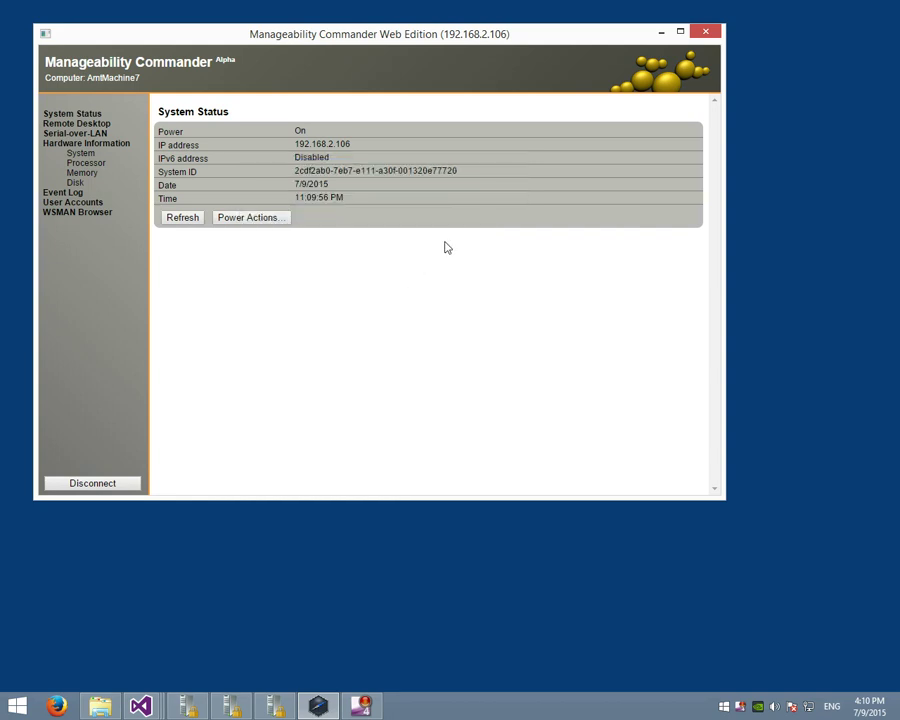
Start the Remote Desktop session with the console maximized and reposition the remote This PC window.
left_click(70, 124)
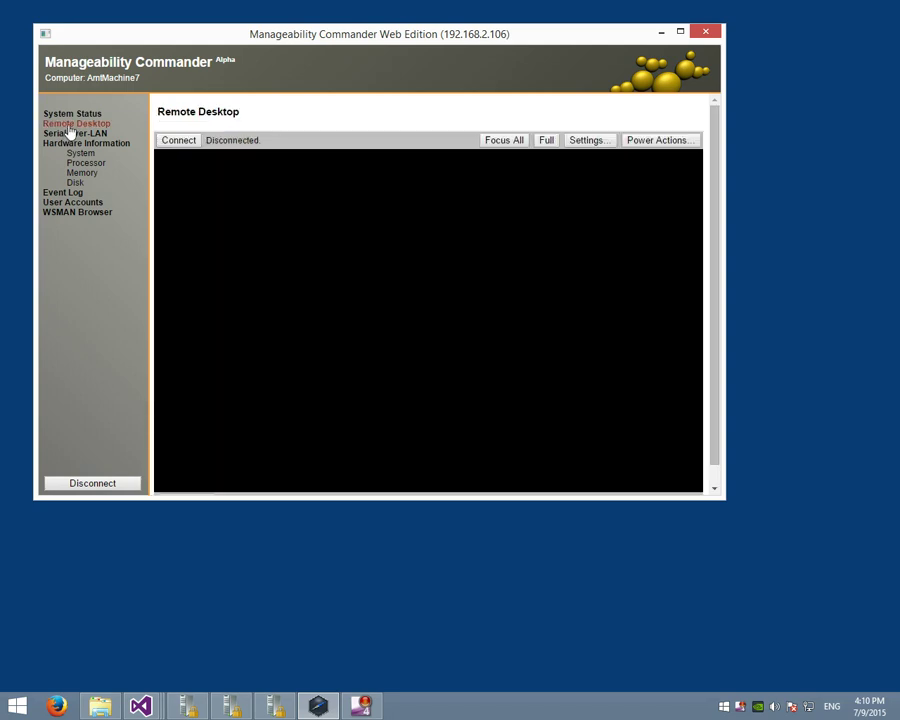
left_click_drag(232, 497, 234, 553)
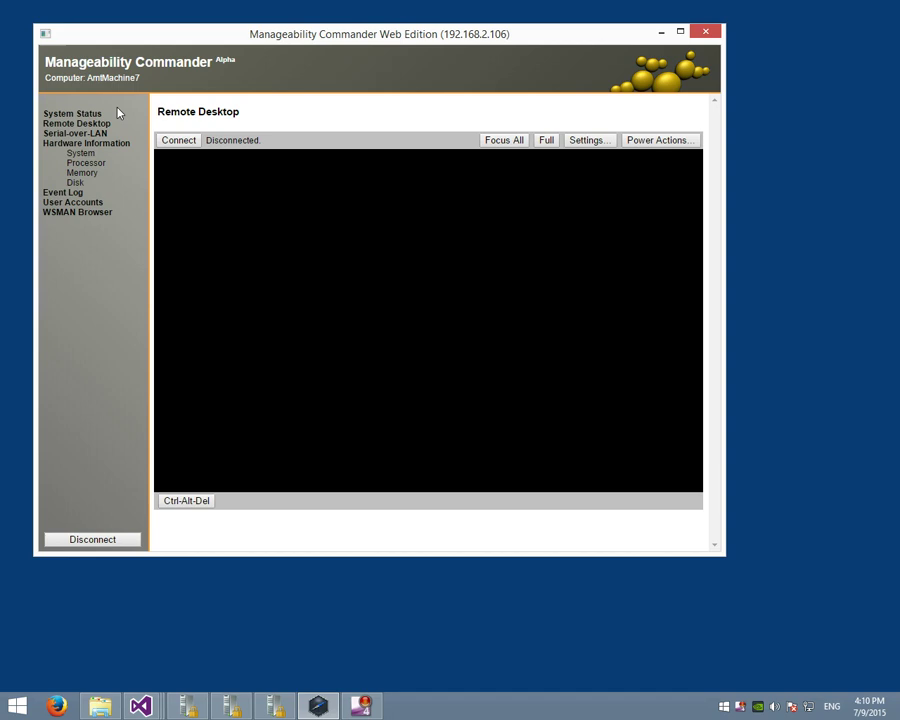
left_click(180, 140)
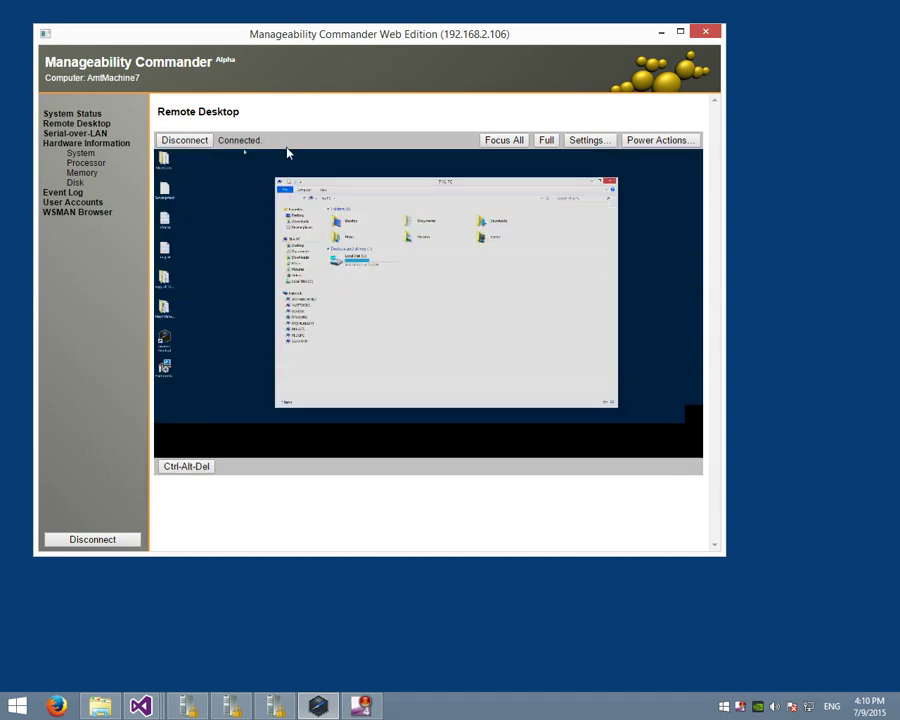
left_click_drag(372, 187, 317, 189)
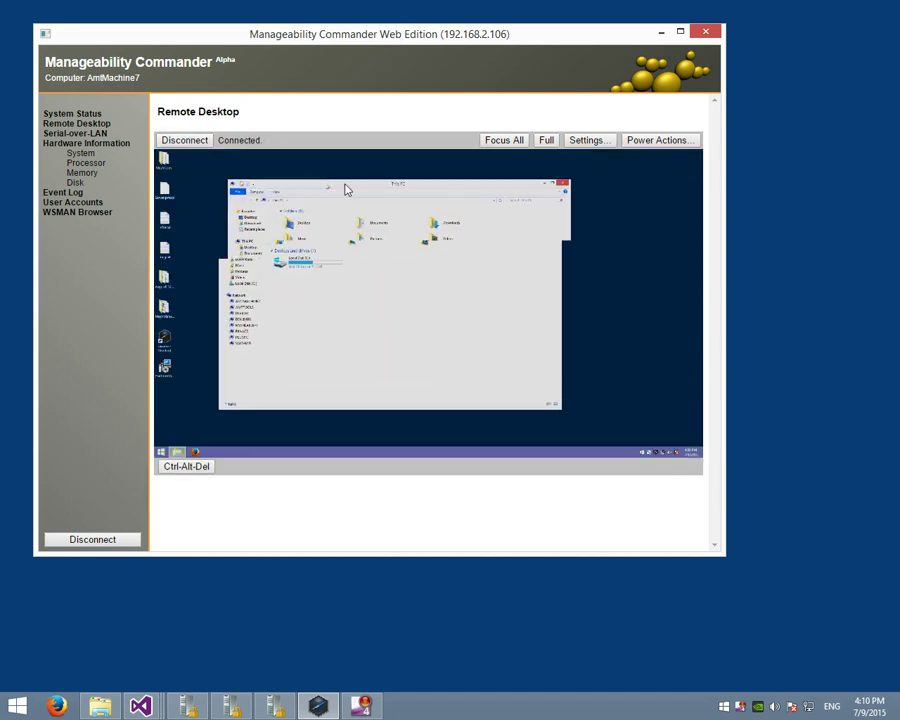
double_click(290, 30)
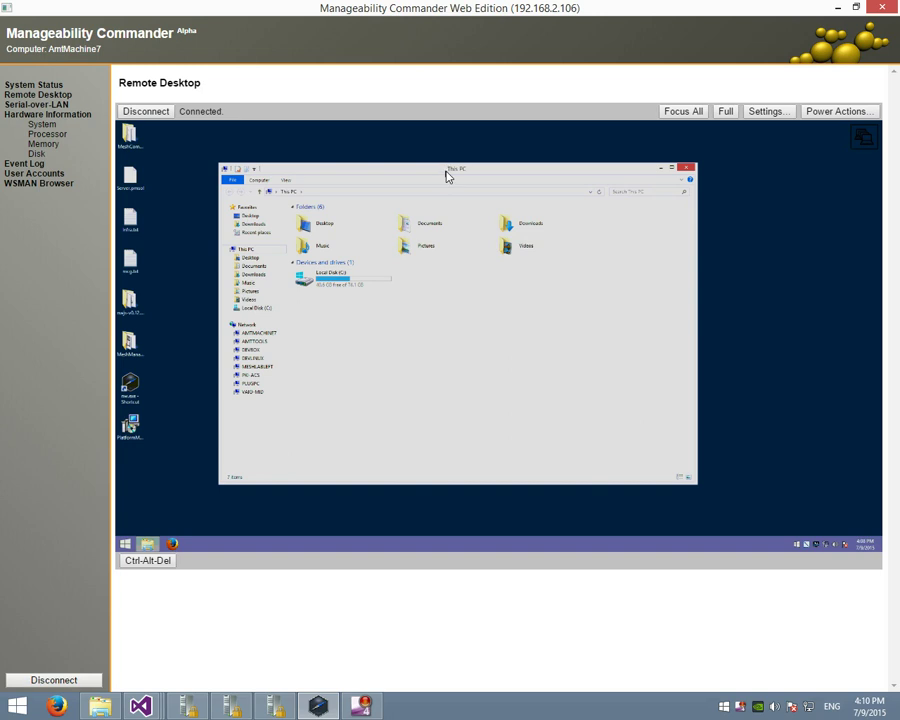
left_click_drag(447, 175, 520, 171)
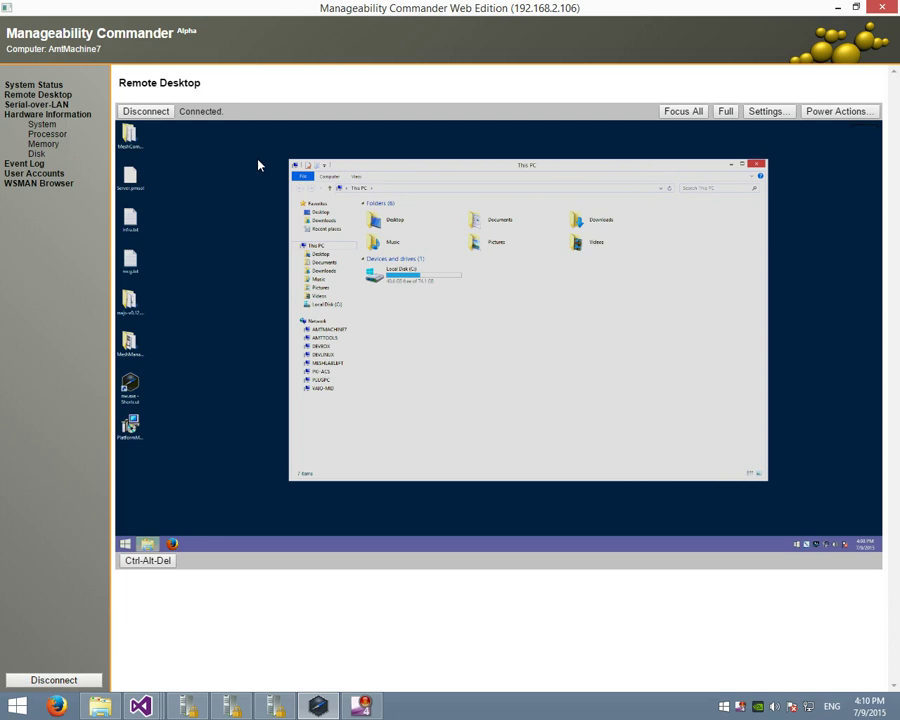
mouse_move(392, 171)
left_mouse_down()
mouse_move(414, 171)
mouse_move(403, 170)
left_mouse_up()
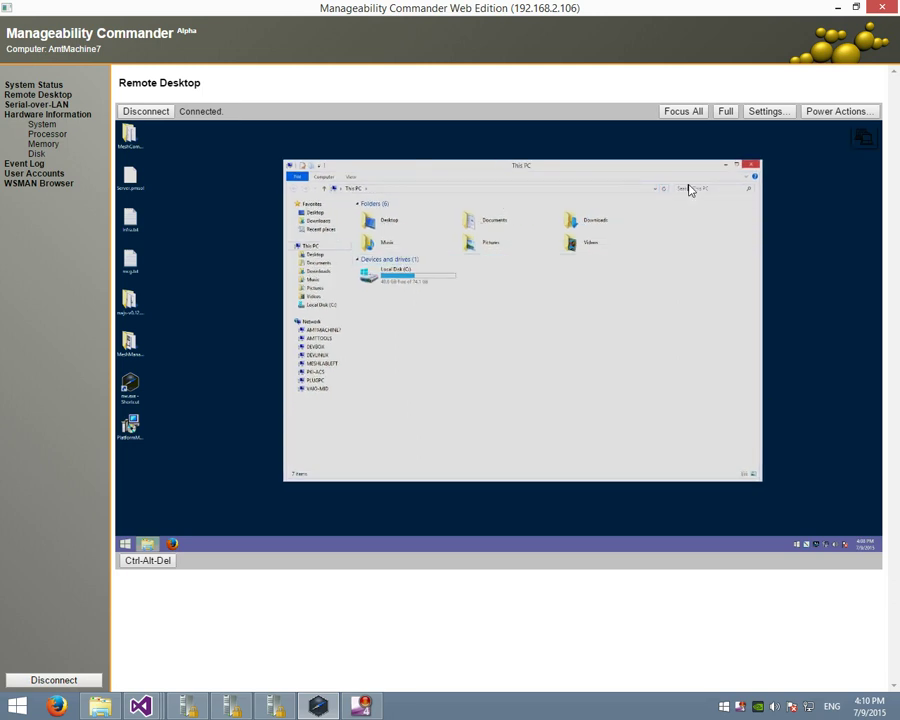
left_click_drag(629, 171, 598, 176)
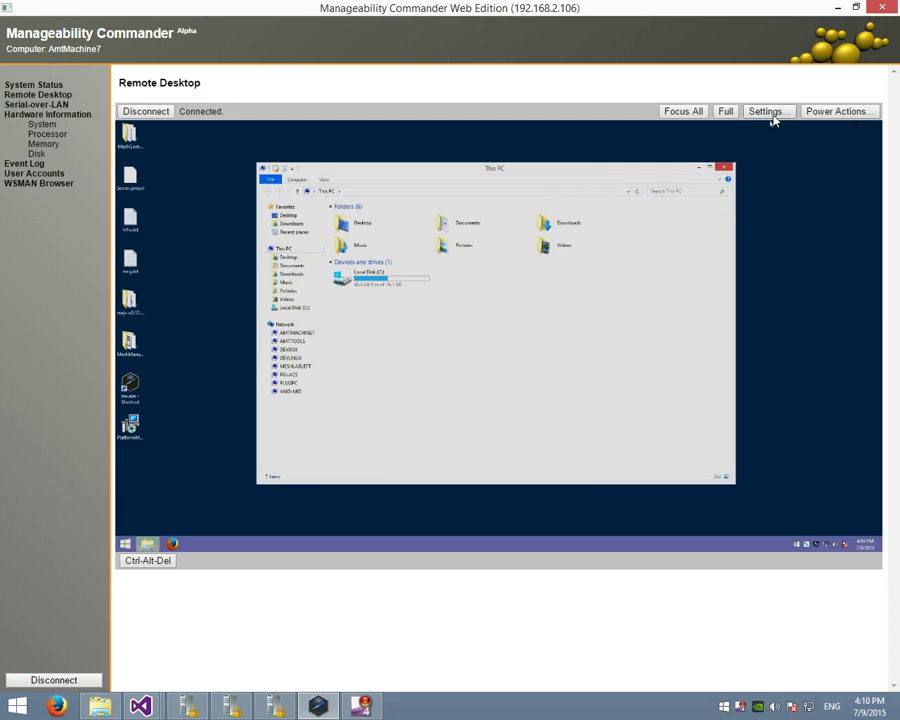
left_click_drag(504, 175, 472, 213)
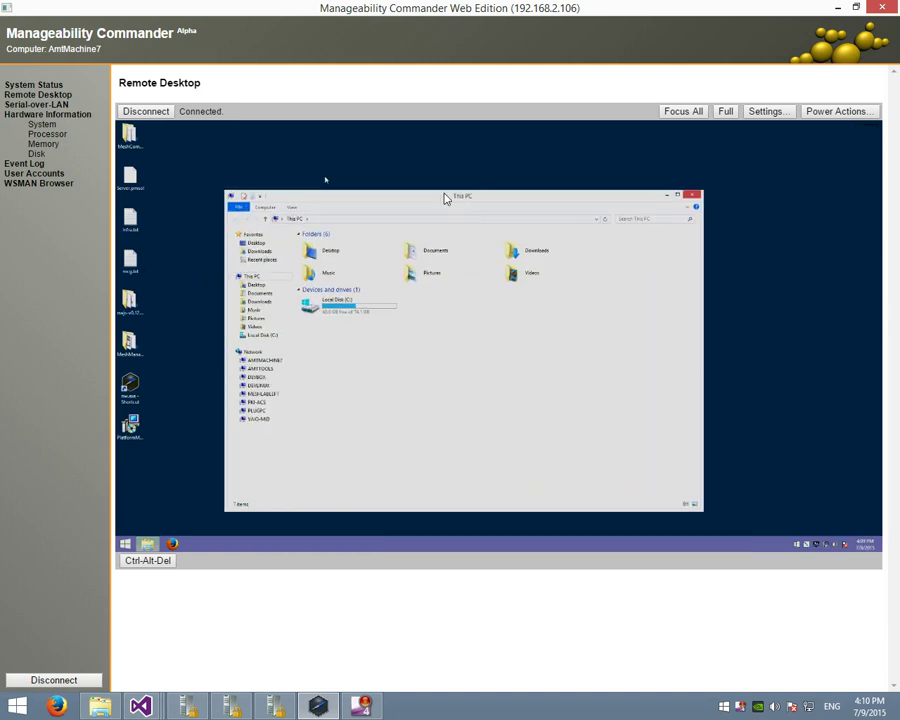
Try full-window view and return to normal, then dismiss Power Actions unapplied.
left_click(725, 111)
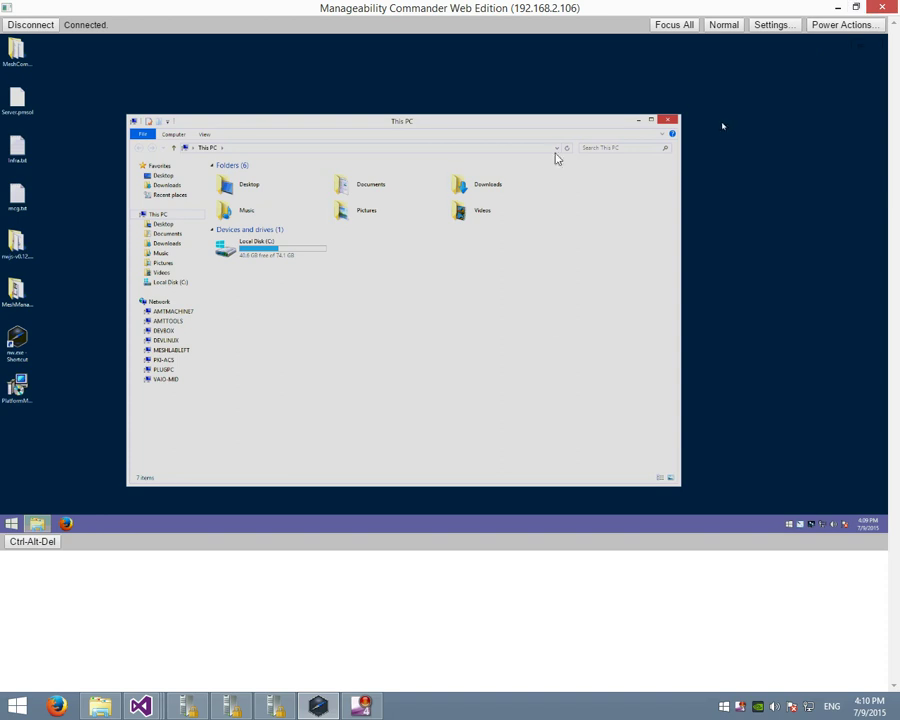
left_click(724, 24)
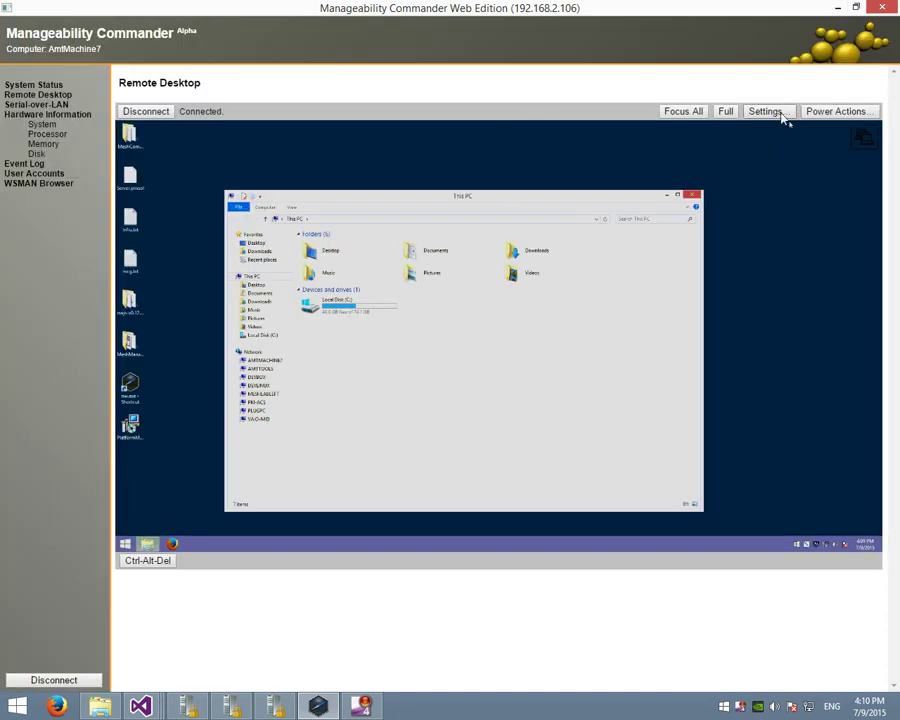
left_click(806, 112)
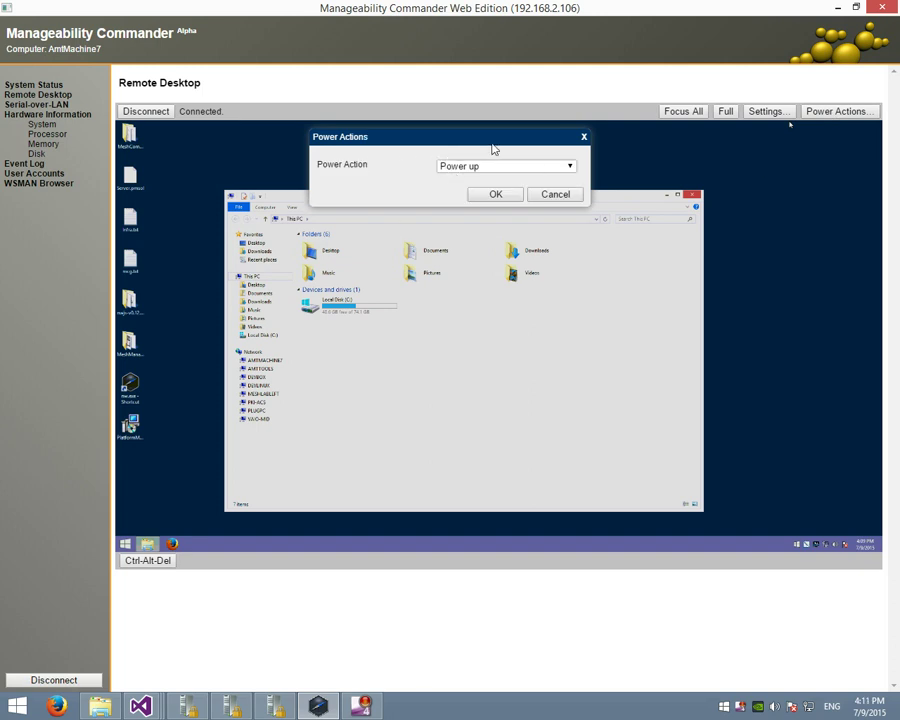
left_click(556, 195)
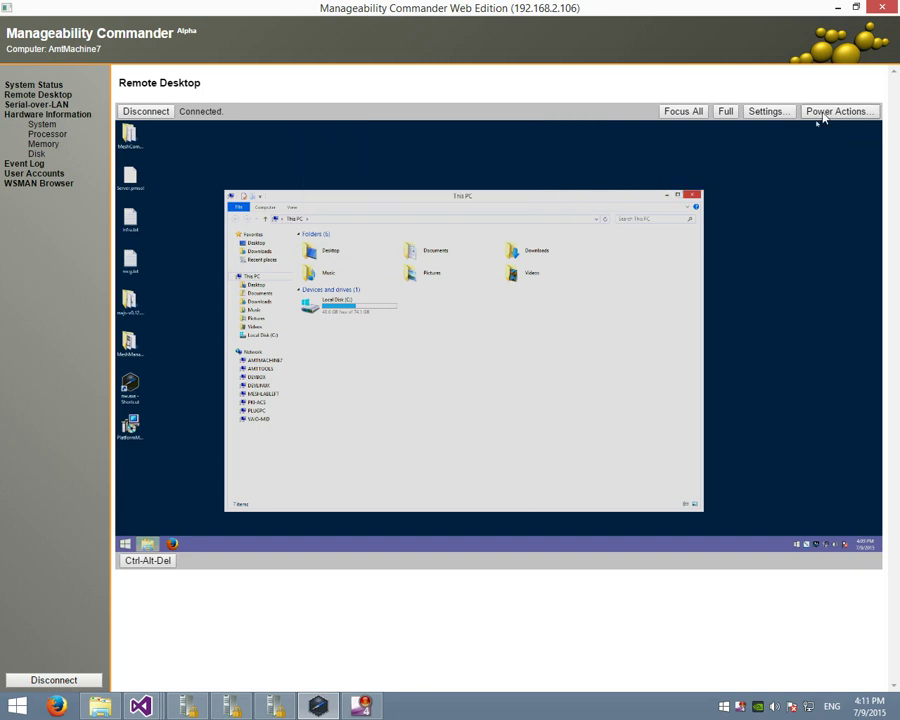
Choose RLE16, Recommended as the remote desktop image encoding.
left_click(771, 112)
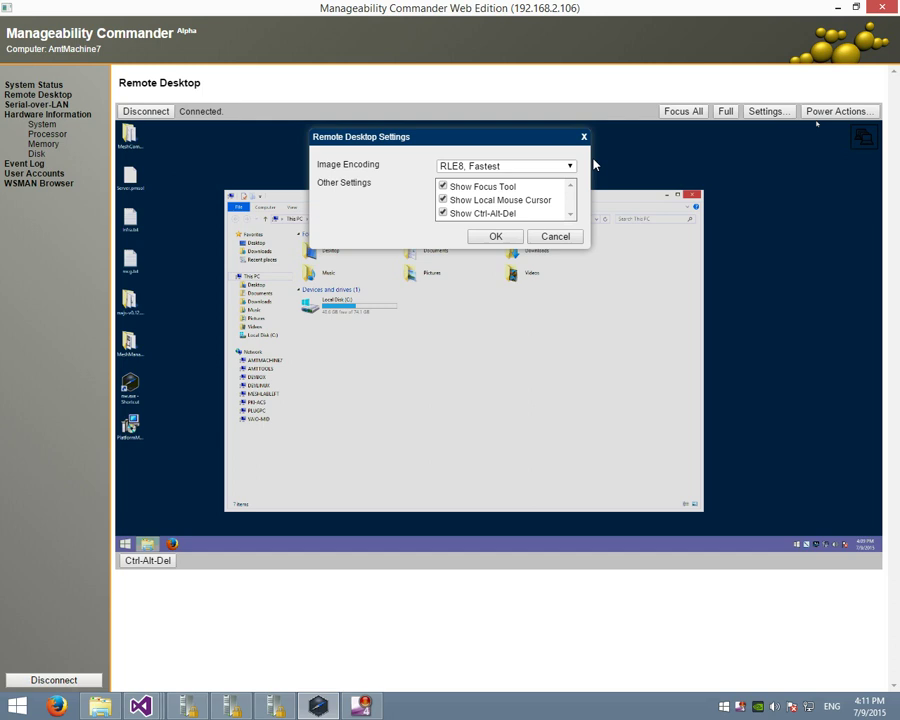
left_click(518, 168)
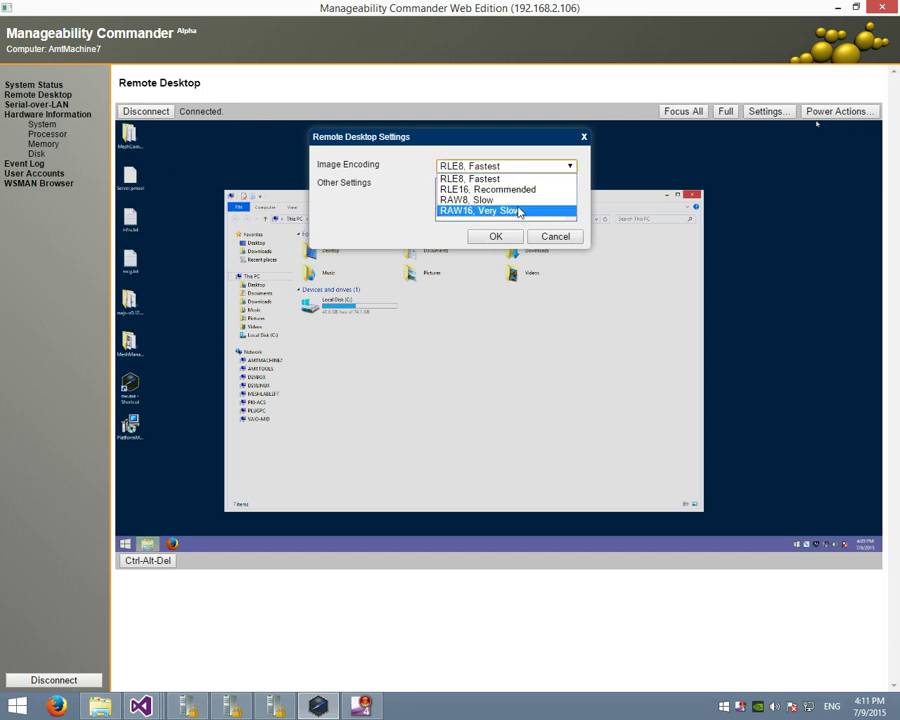
left_click(520, 190)
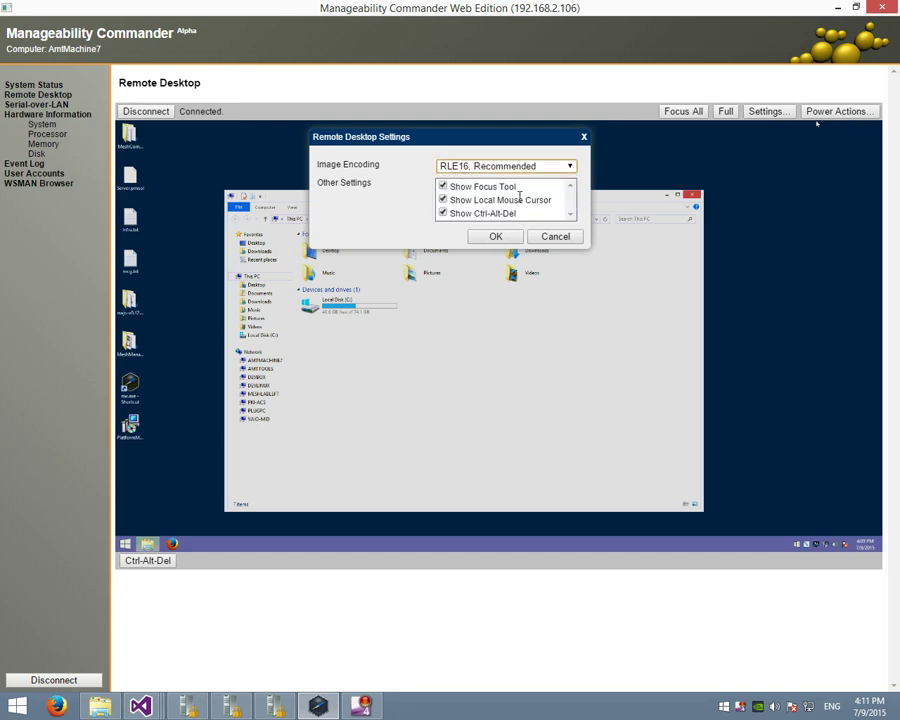
Apply the RLE16 encoding to reconnect and reposition the remote This PC window.
left_click(494, 237)
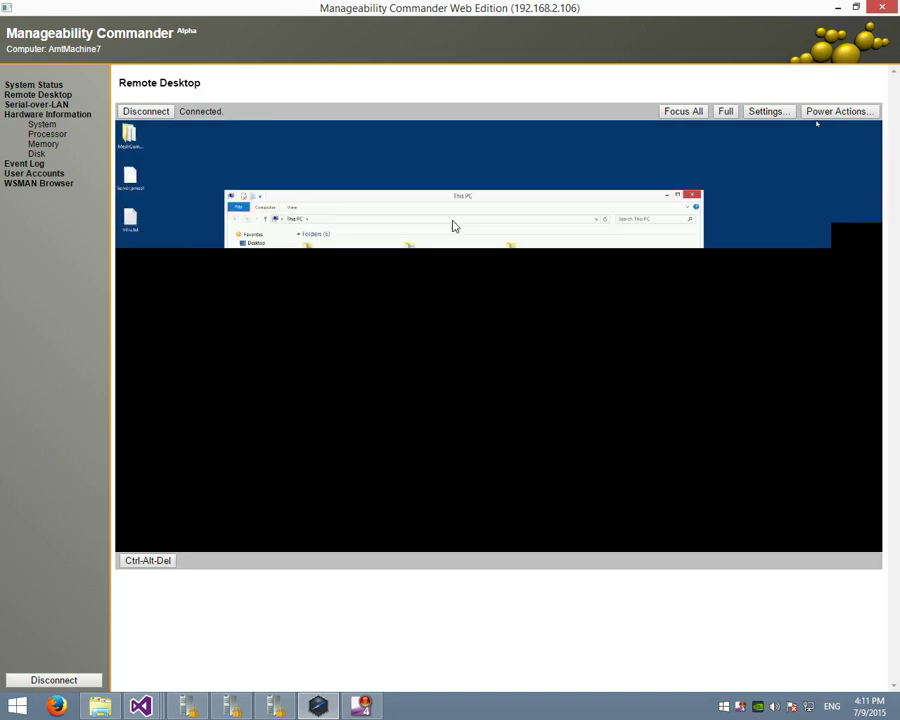
left_click_drag(456, 198, 480, 192)
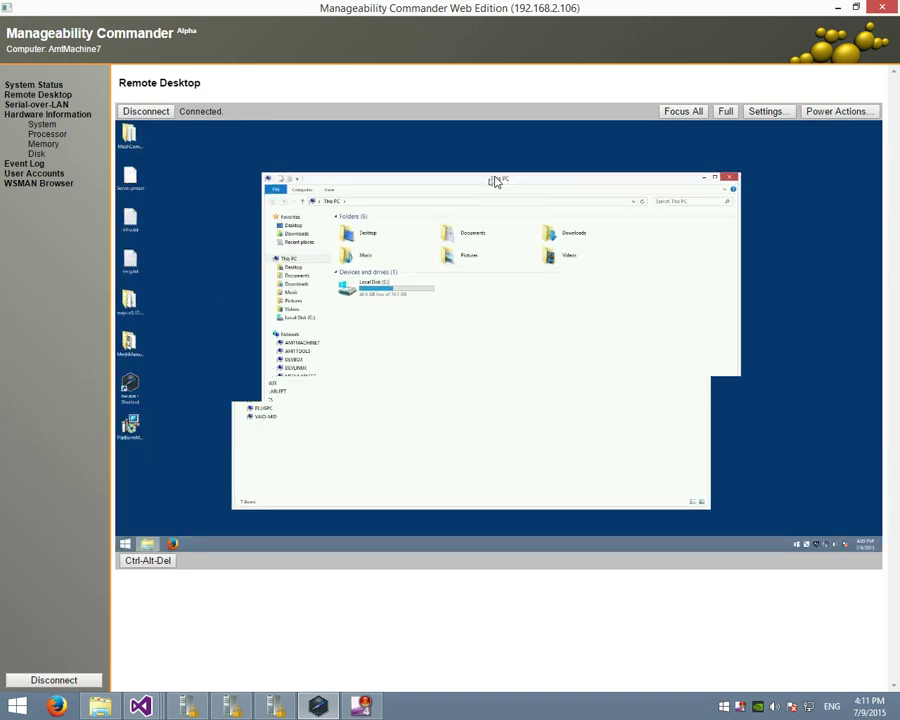
left_click_drag(495, 181, 497, 179)
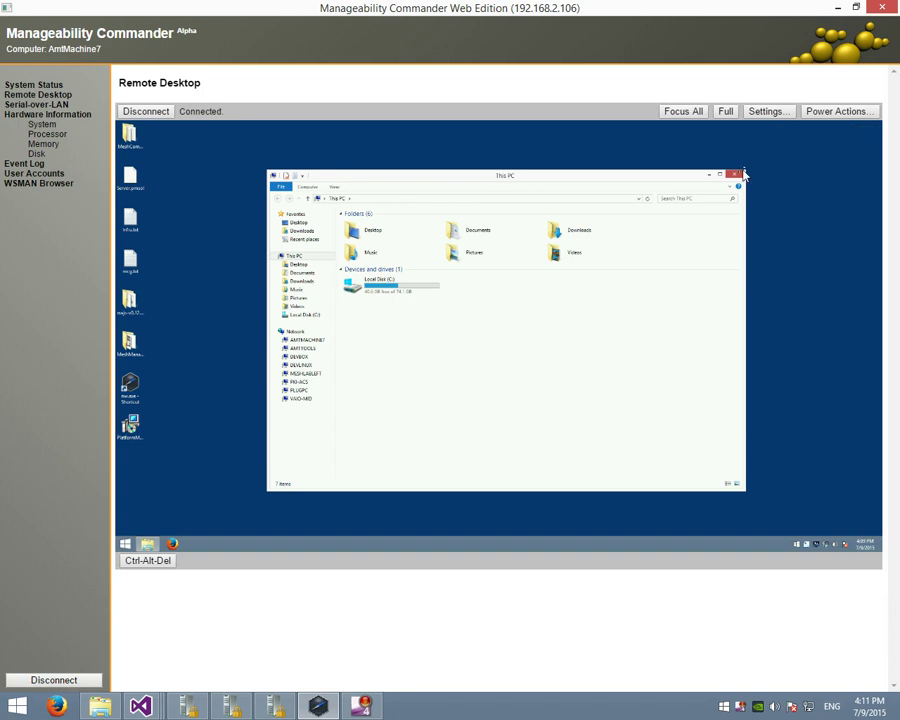
Apply a slower RAW encoding, then RAW16, Very Slow, reconnecting each time.
left_click(765, 113)
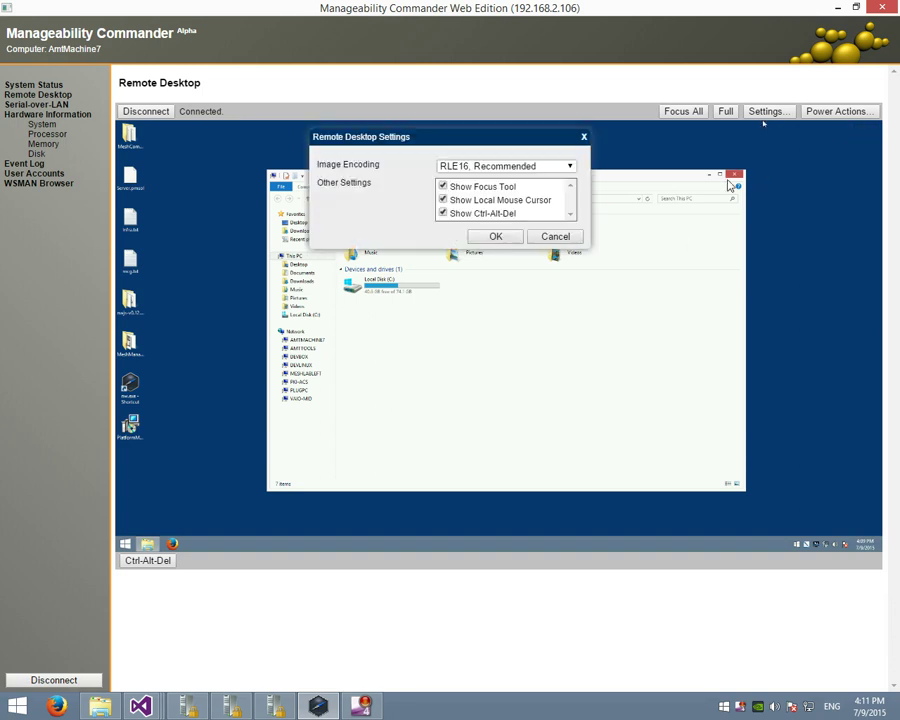
left_click(470, 166)
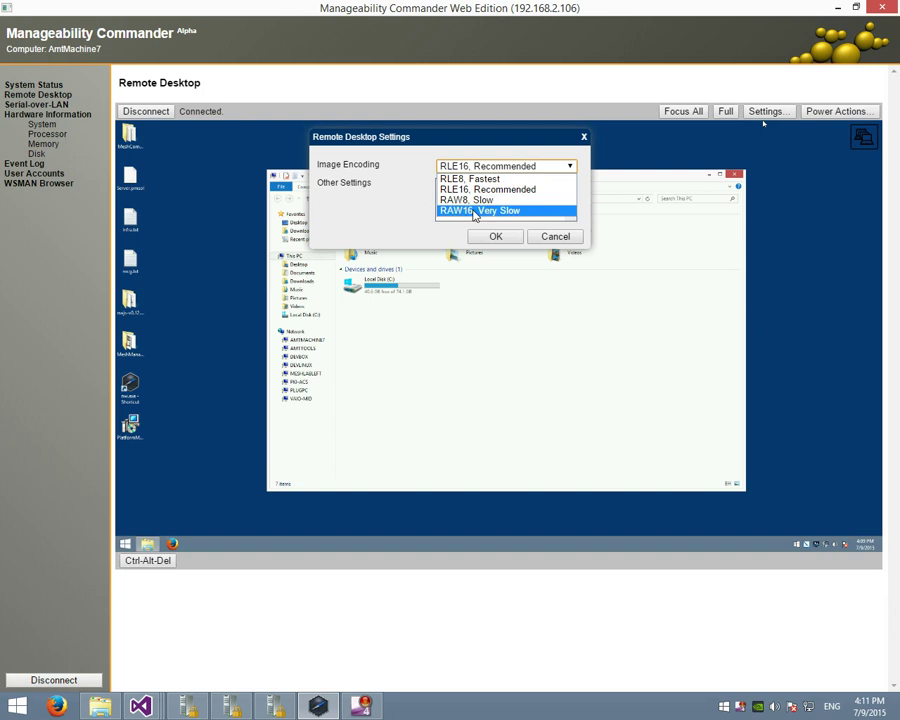
left_click(468, 199)
left_click(496, 236)
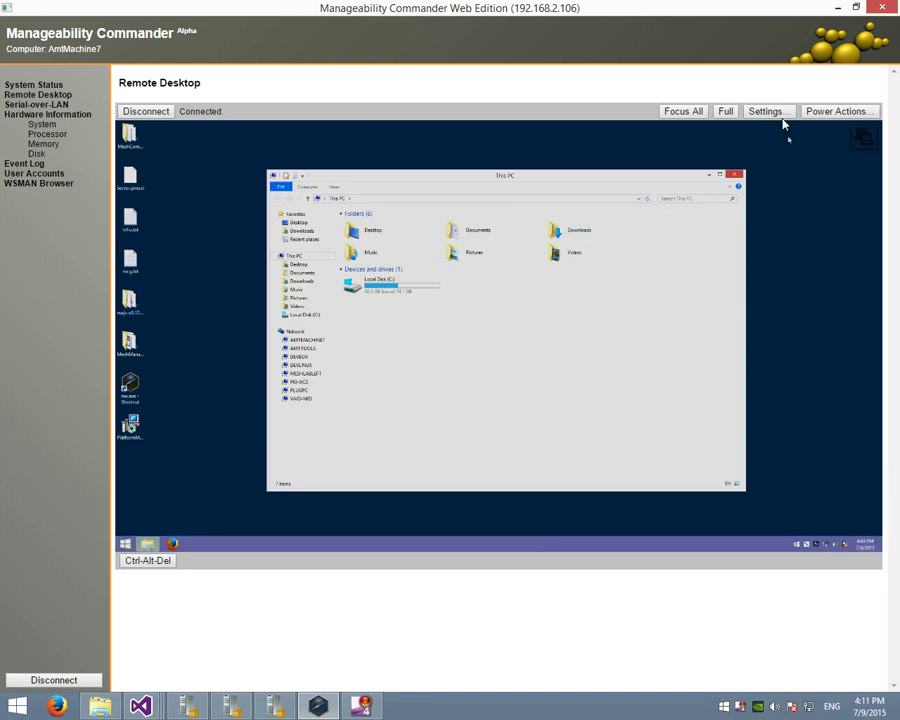
left_click(780, 114)
left_click(476, 167)
left_click(482, 208)
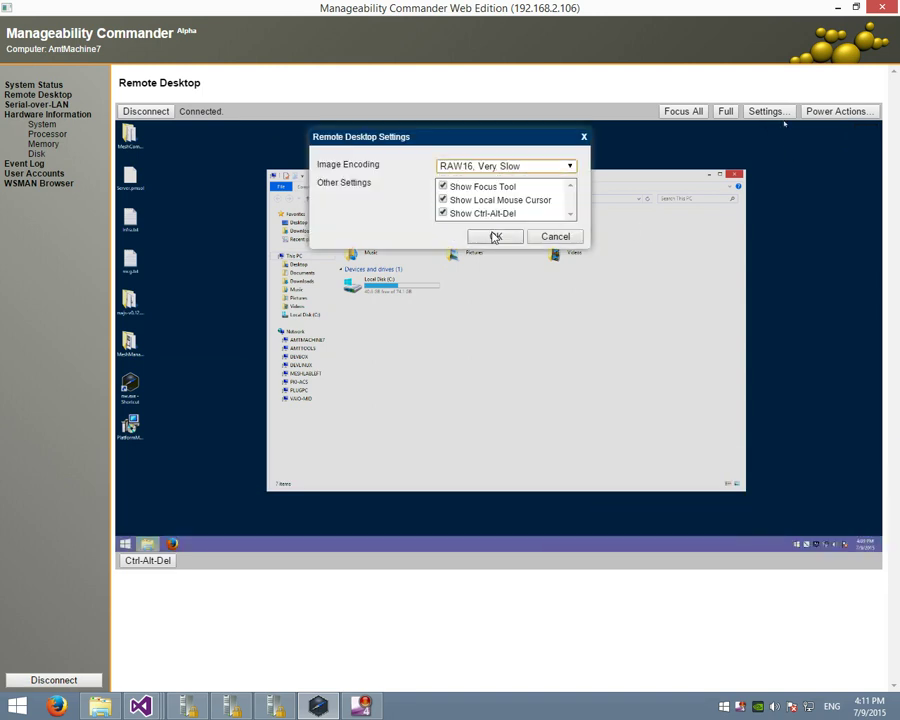
left_click(495, 236)
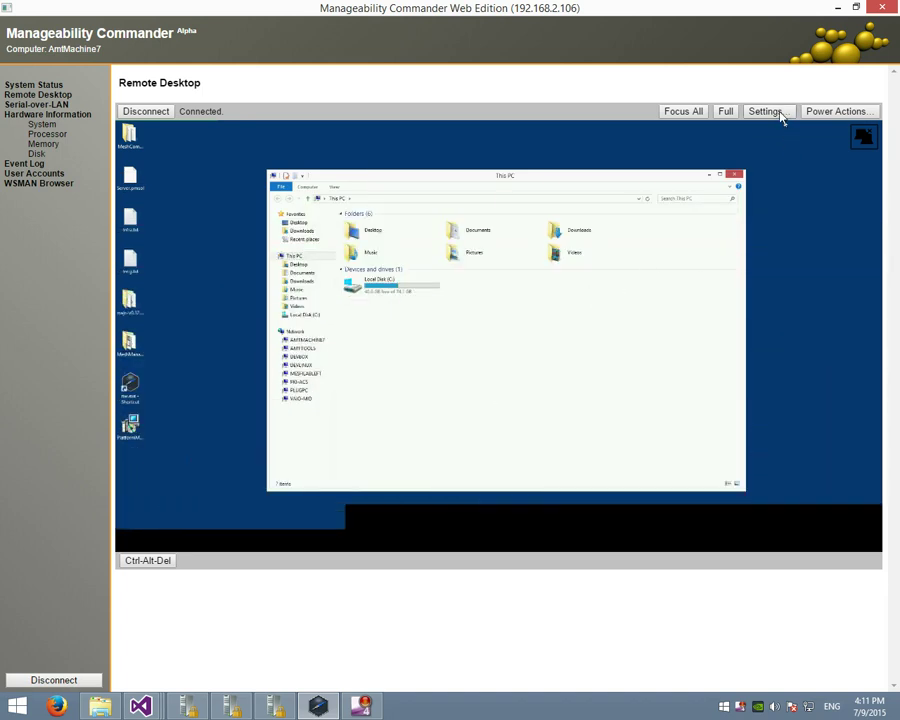
Restore RLE16, Recommended encoding, move the This PC window, and reopen the encoding list.
left_click(768, 112)
left_click(505, 166)
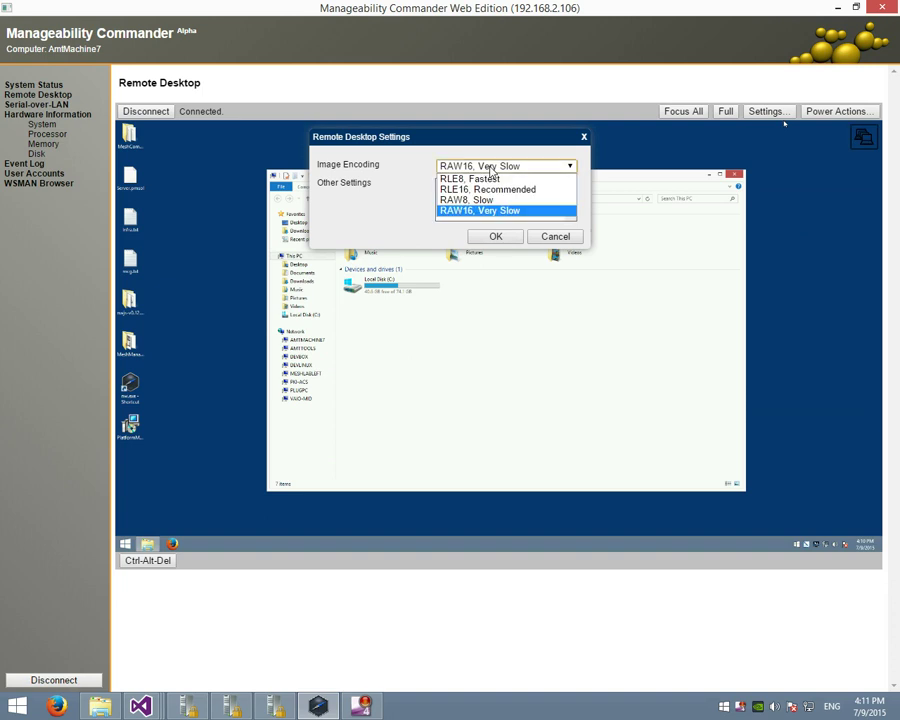
left_click(490, 189)
left_click(495, 236)
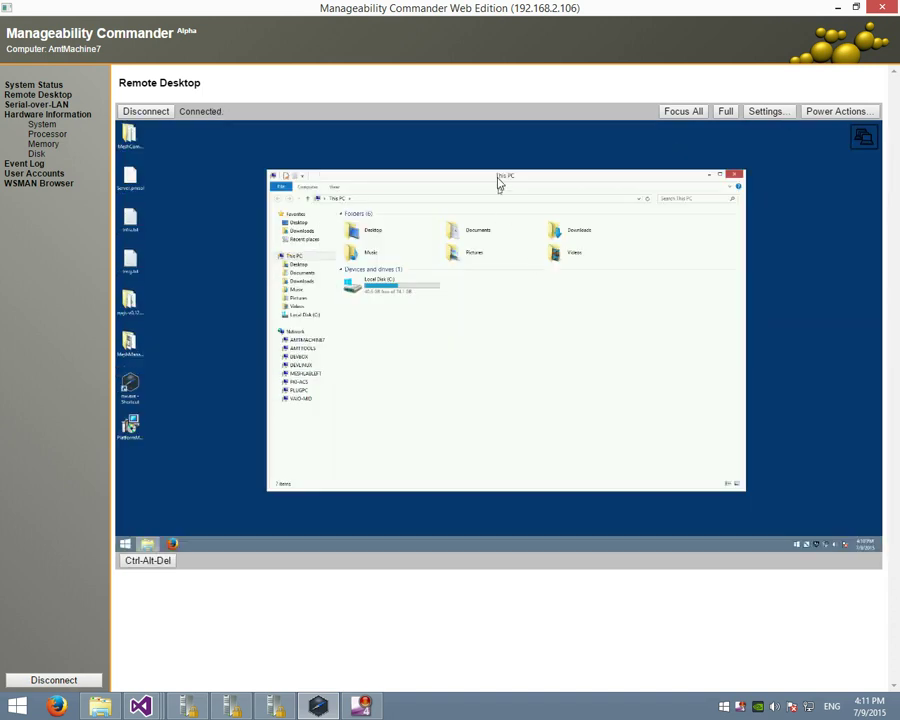
left_click_drag(498, 183, 579, 187)
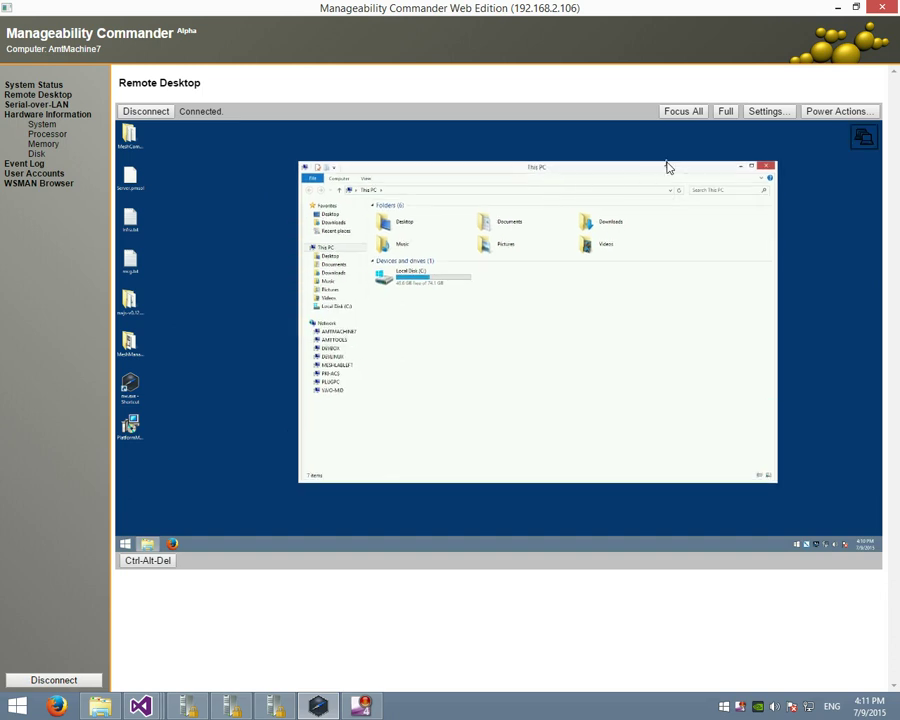
left_click(767, 112)
left_click(528, 167)
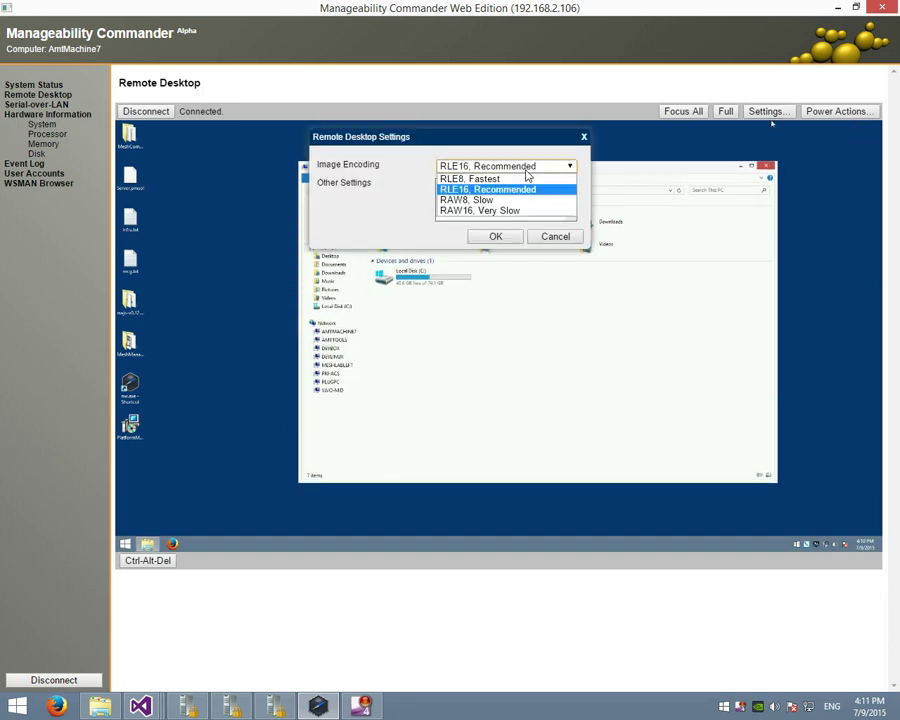
Cancel the settings unchanged, then send Ctrl-Alt-Del and back out to the remote desktop.
left_click(480, 140)
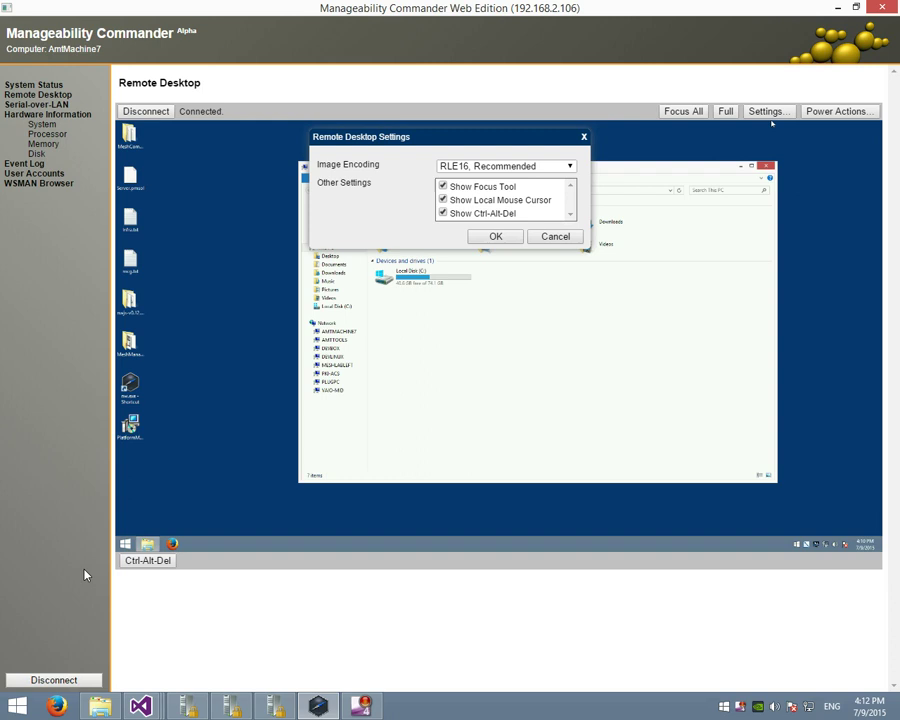
left_click(556, 237)
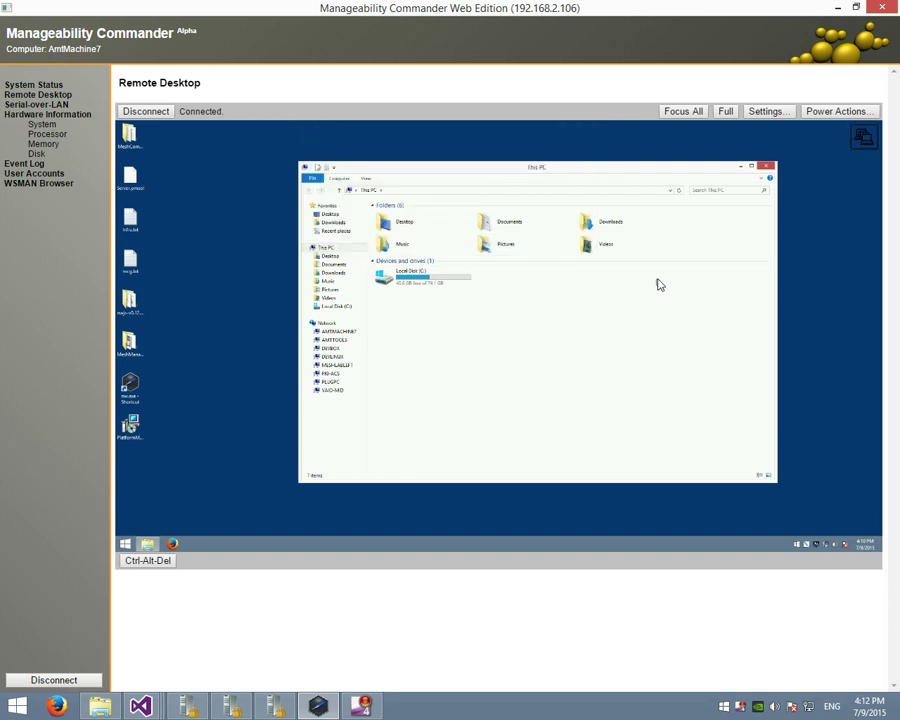
left_click(145, 561)
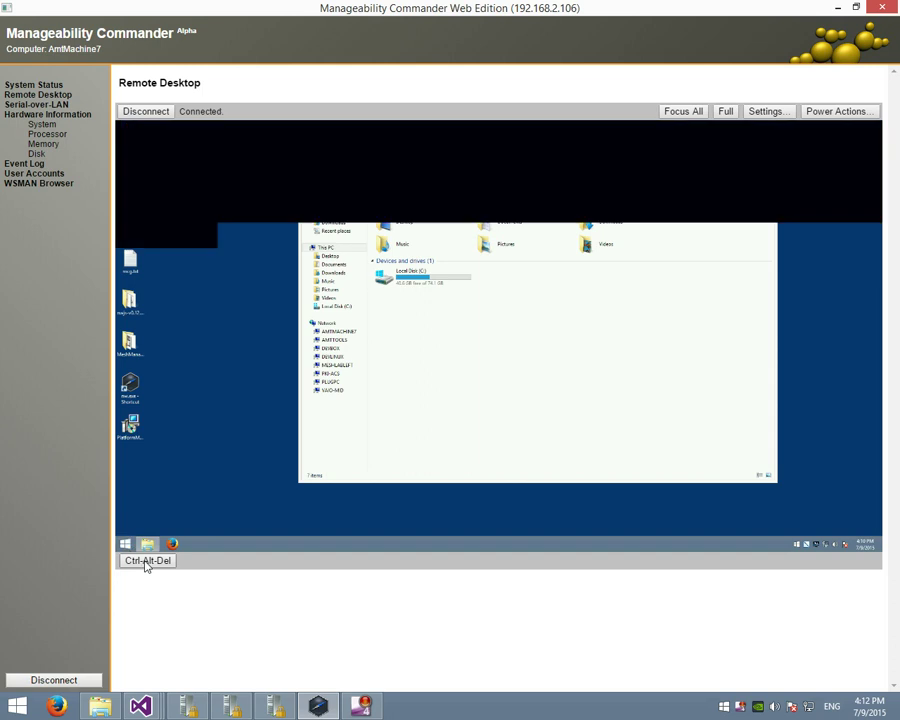
left_click(439, 262)
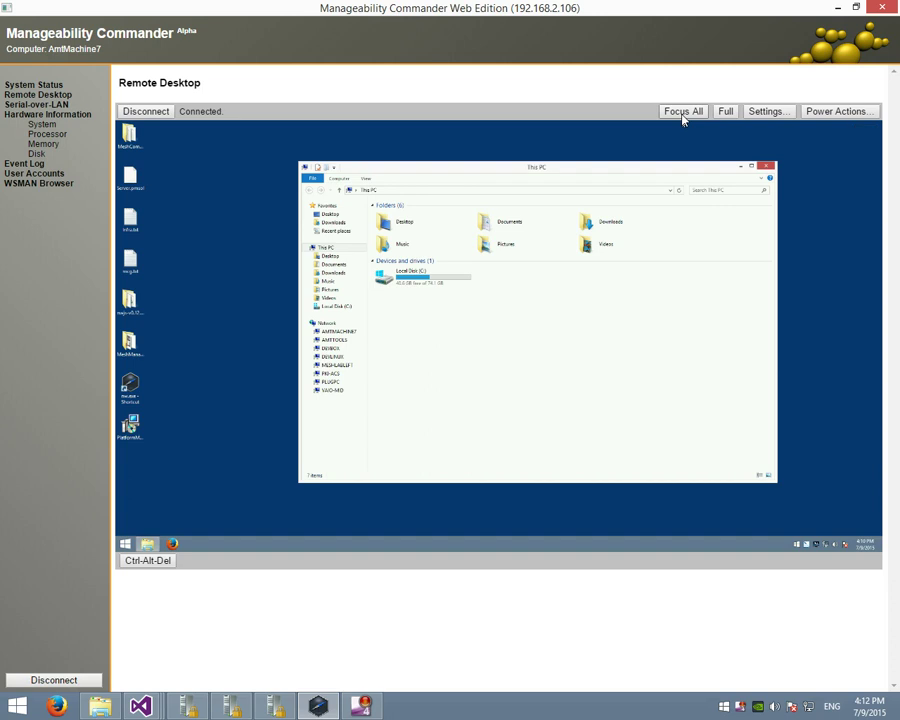
Cycle the focus area through larger, whole-screen and small sizes, then move This PC lower right.
left_click(684, 112)
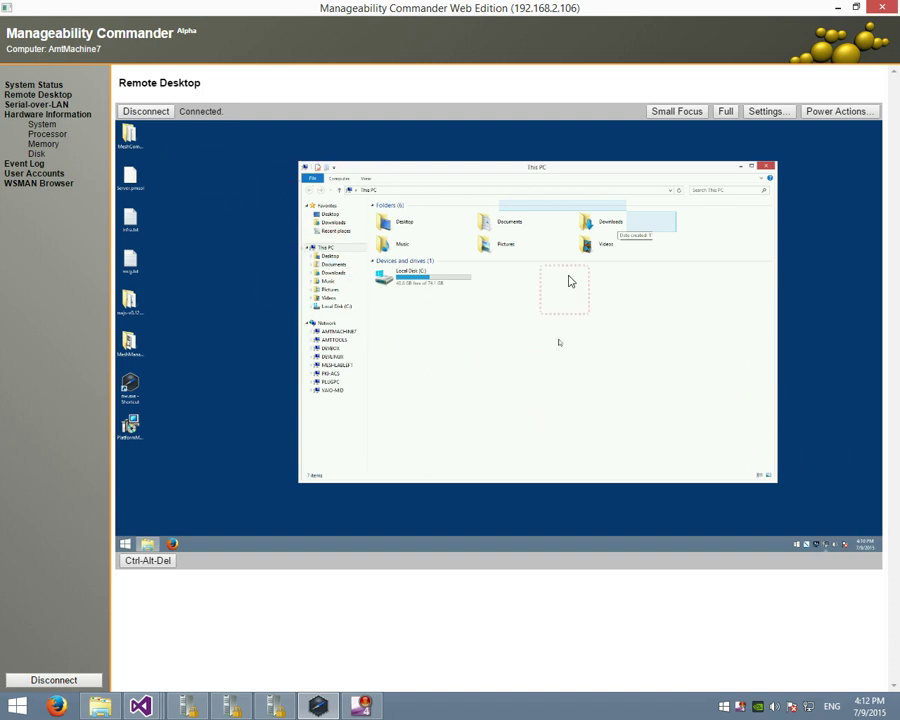
left_click(679, 112)
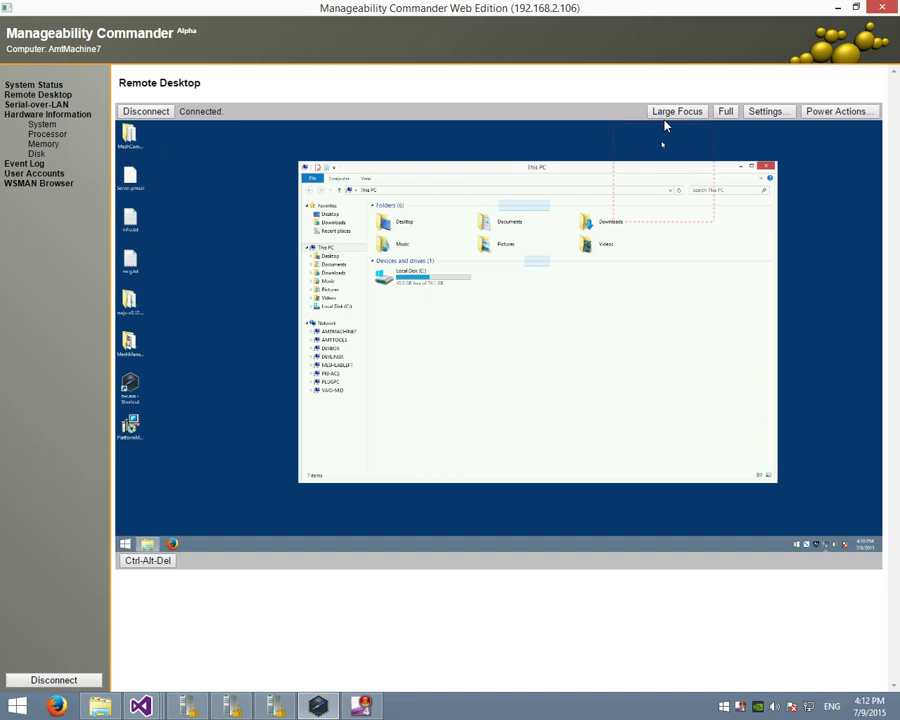
left_click(664, 114)
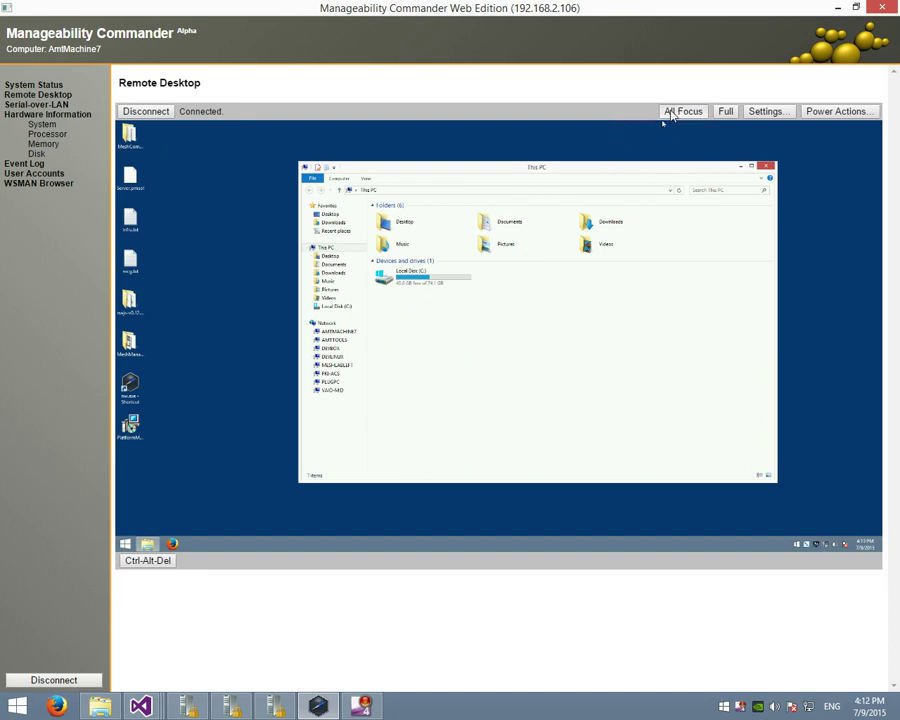
left_click(664, 113)
left_click(664, 113)
mouse_move(584, 173)
left_mouse_down()
mouse_move(442, 195)
mouse_move(575, 191)
mouse_move(653, 201)
mouse_move(684, 217)
mouse_move(678, 198)
mouse_move(556, 204)
mouse_move(420, 195)
left_mouse_up()
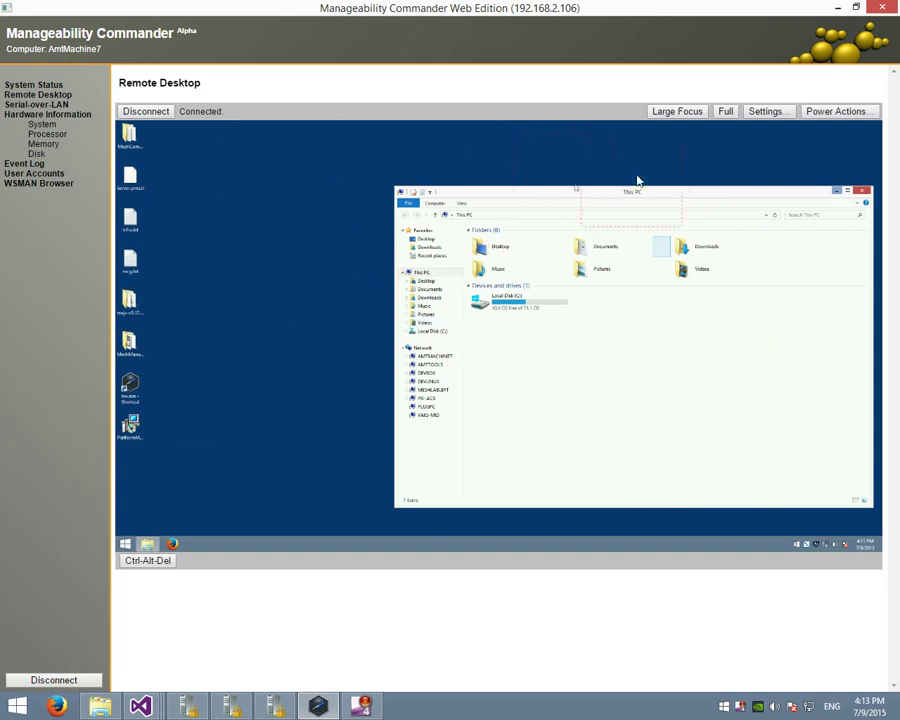
Switch between whole-screen and small focus, then turn off Show Focus Tool and reconnect.
left_click(684, 113)
left_click(685, 113)
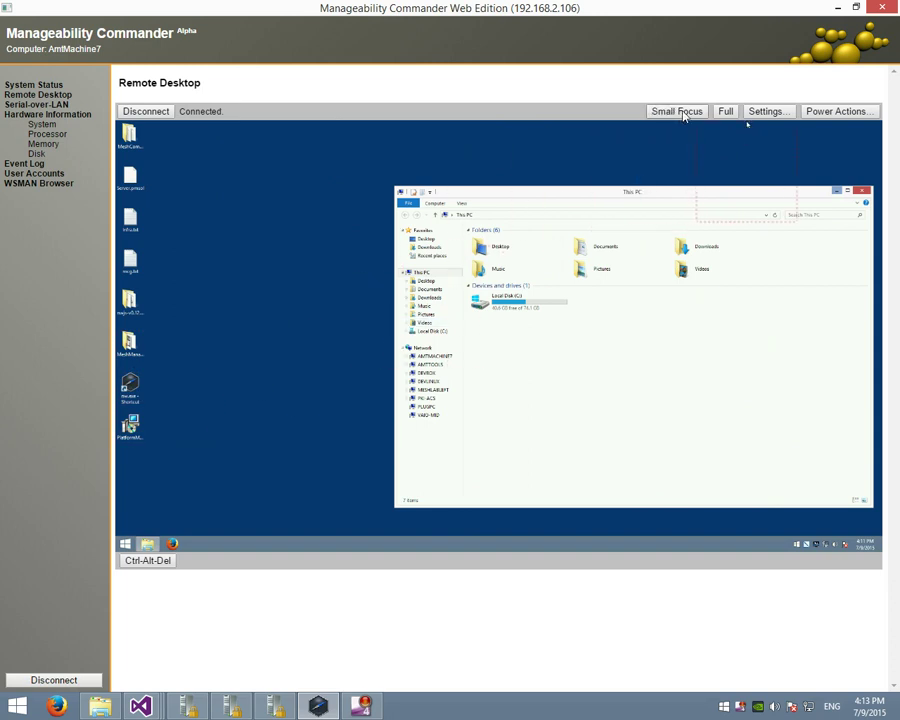
left_click(766, 111)
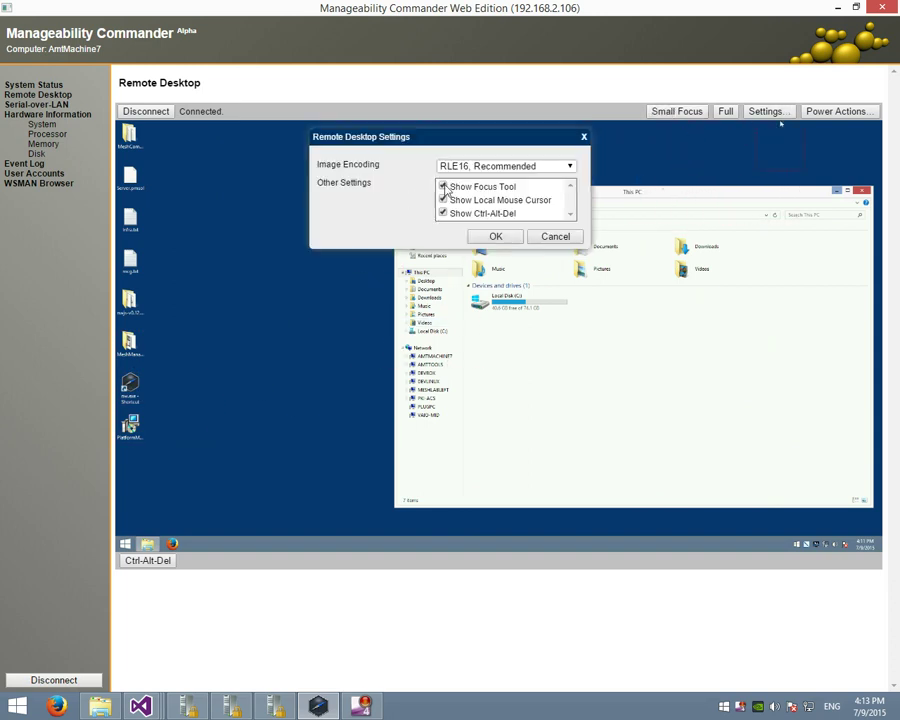
left_click(443, 187)
left_click(496, 237)
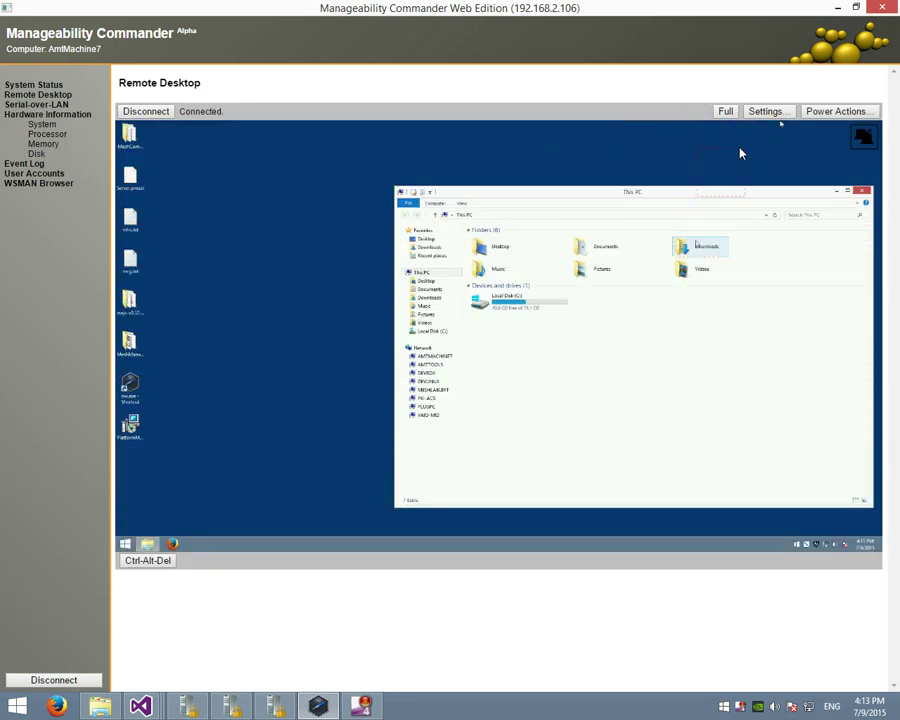
Turn Show Focus Tool back on, reconnect, then disconnect the remote desktop session.
left_click(766, 111)
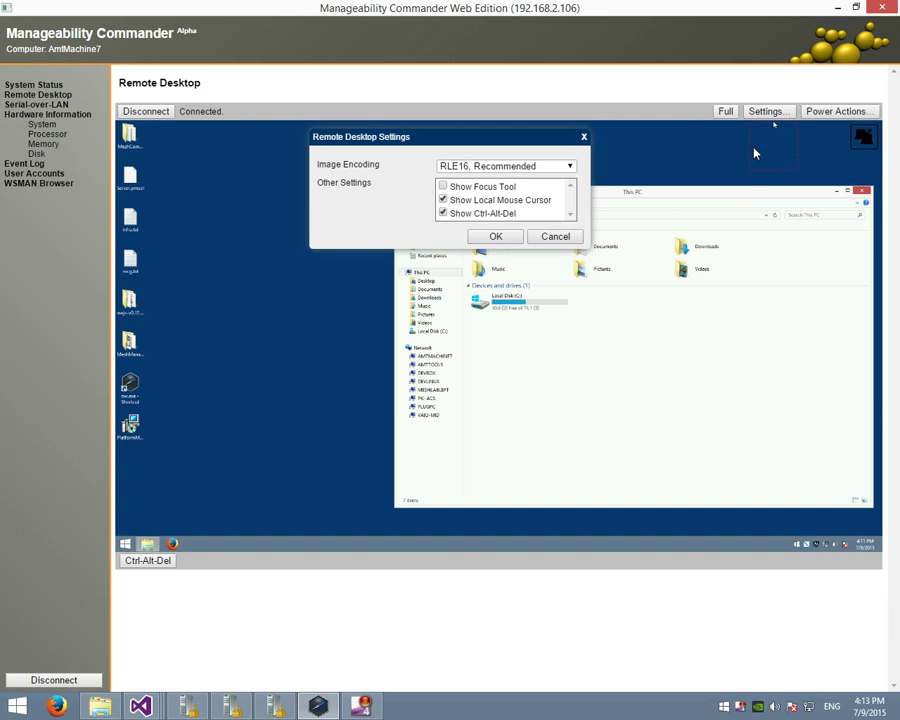
left_click(443, 187)
left_click(494, 236)
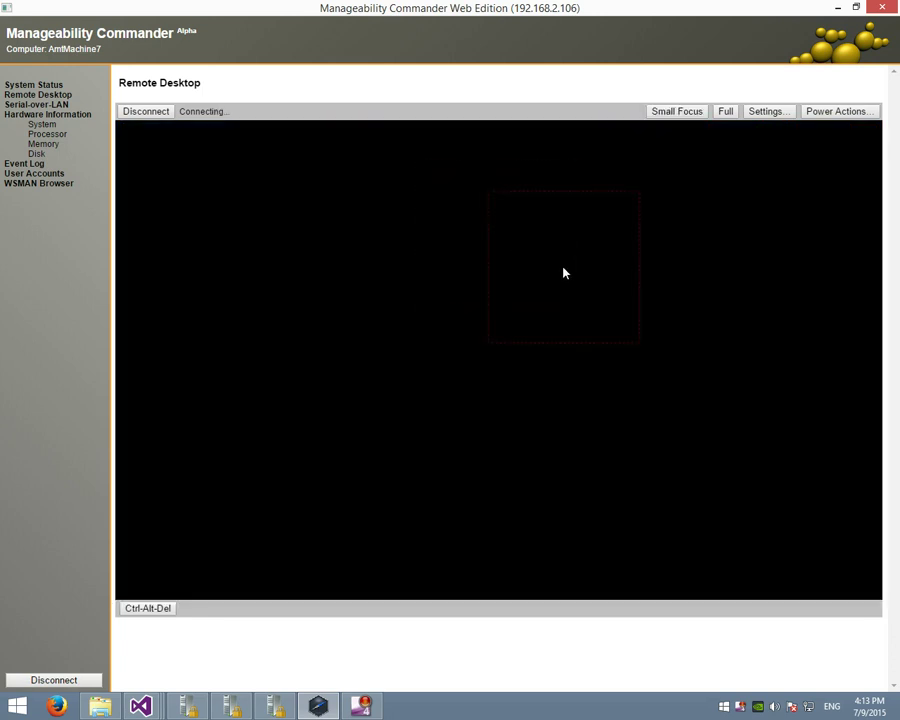
left_click(146, 111)
Connect the Serial-over-LAN terminal, start a Windows cmd shell, and exit it.
left_click(36, 104)
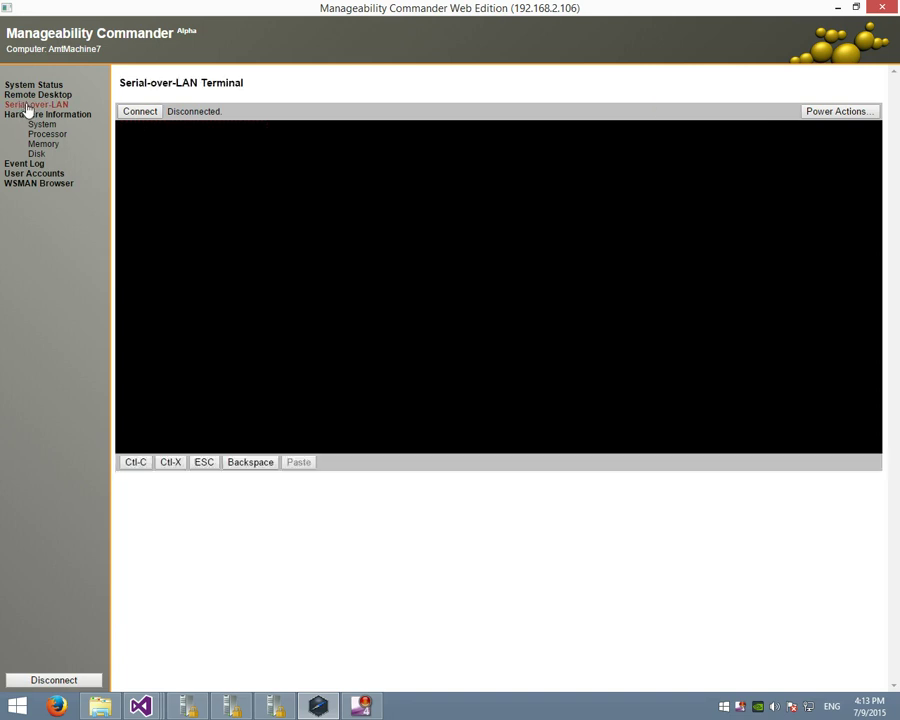
left_click(140, 111)
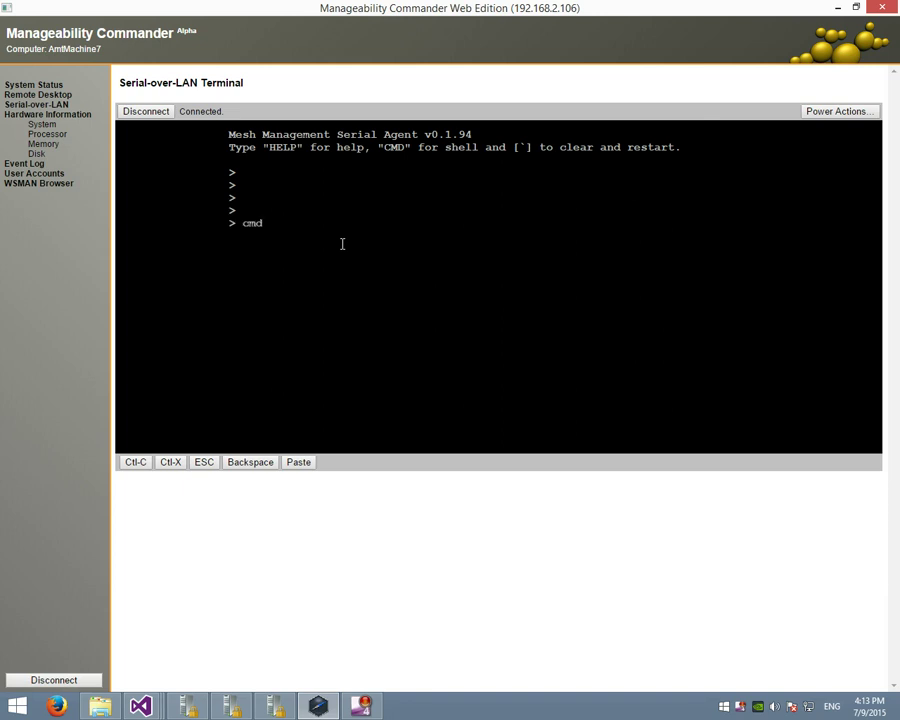
key("Return")
key("Return")
key("Return")
key("Return")
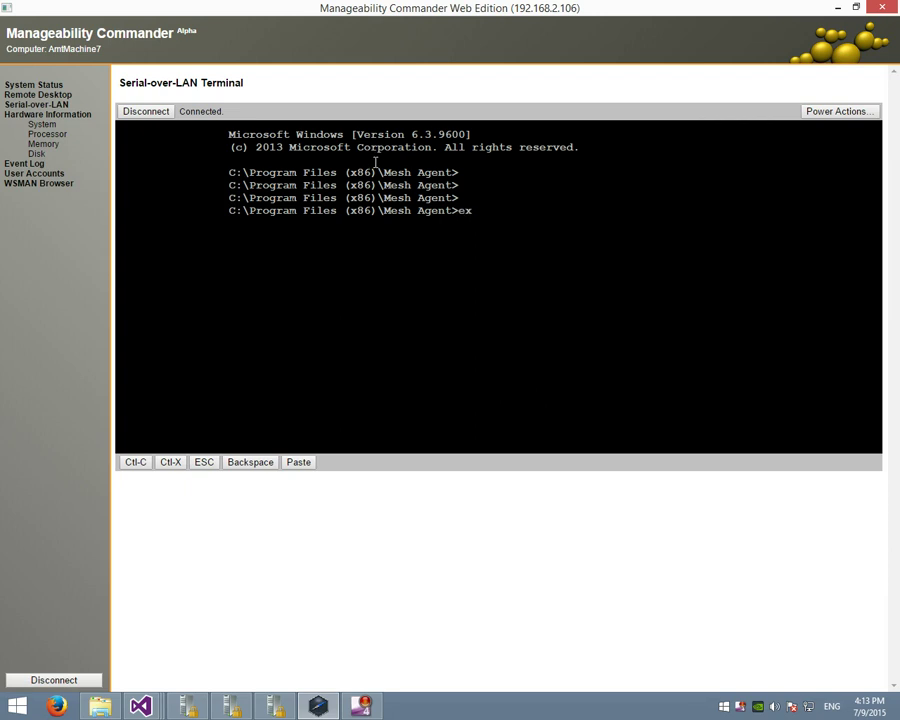
key("Return")
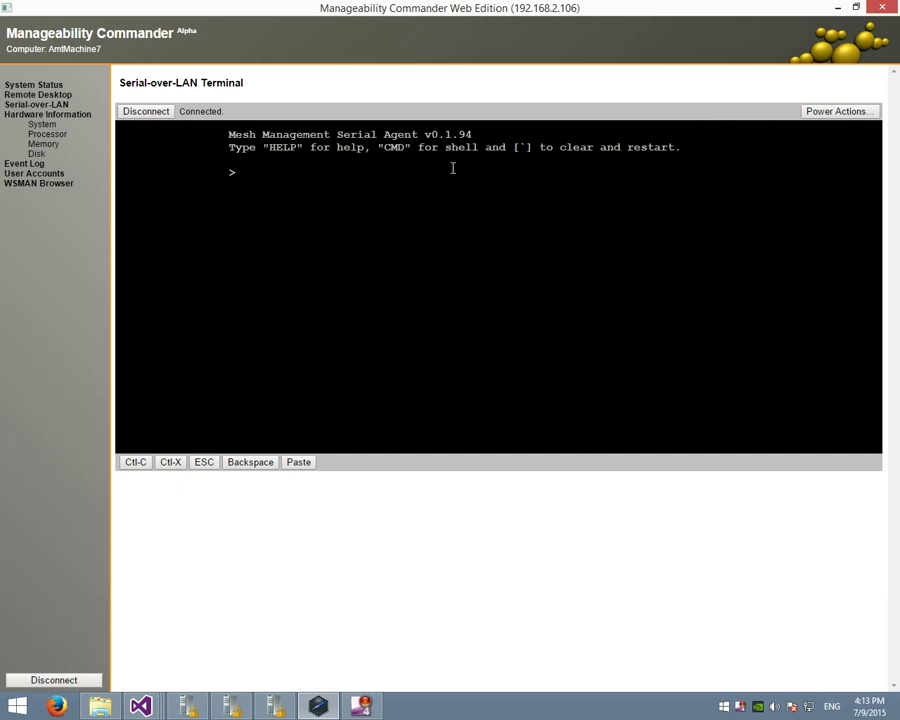
Review the available power actions and cancel without performing one.
left_click(852, 112)
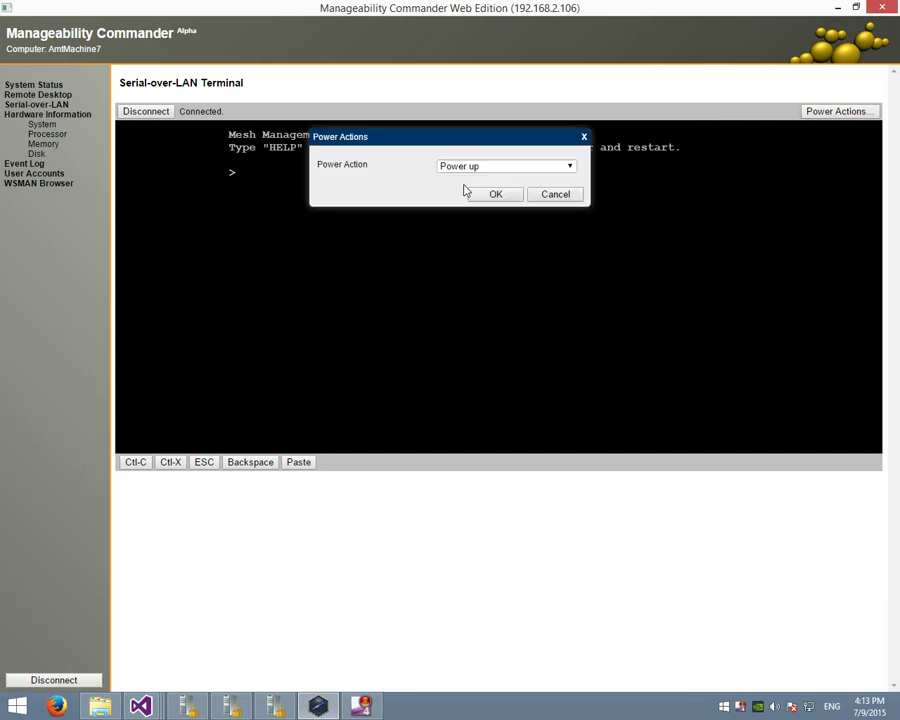
left_click(468, 166)
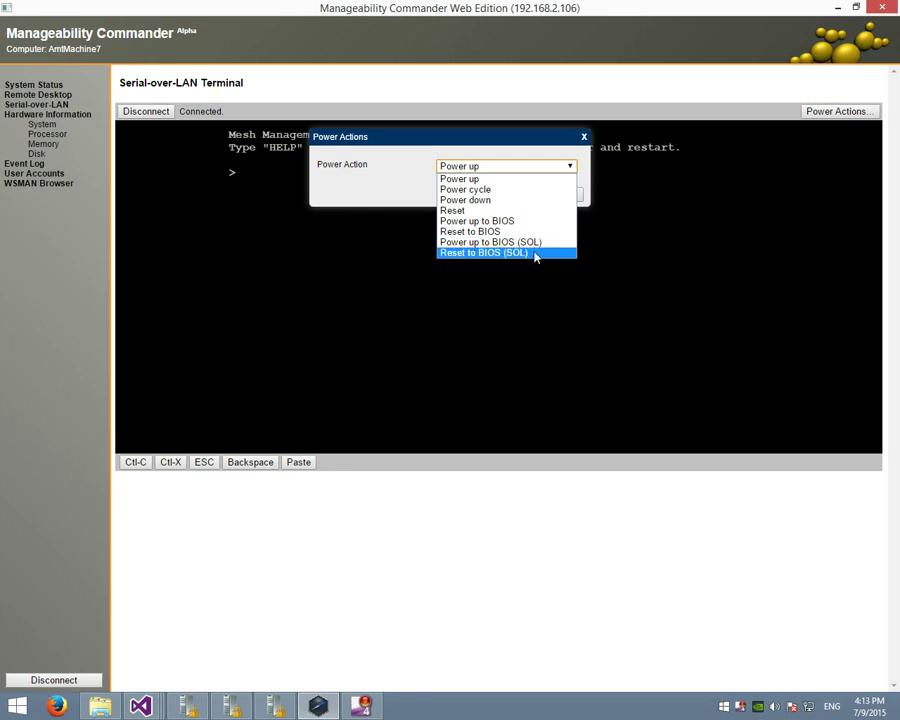
left_click(518, 143)
left_click(546, 195)
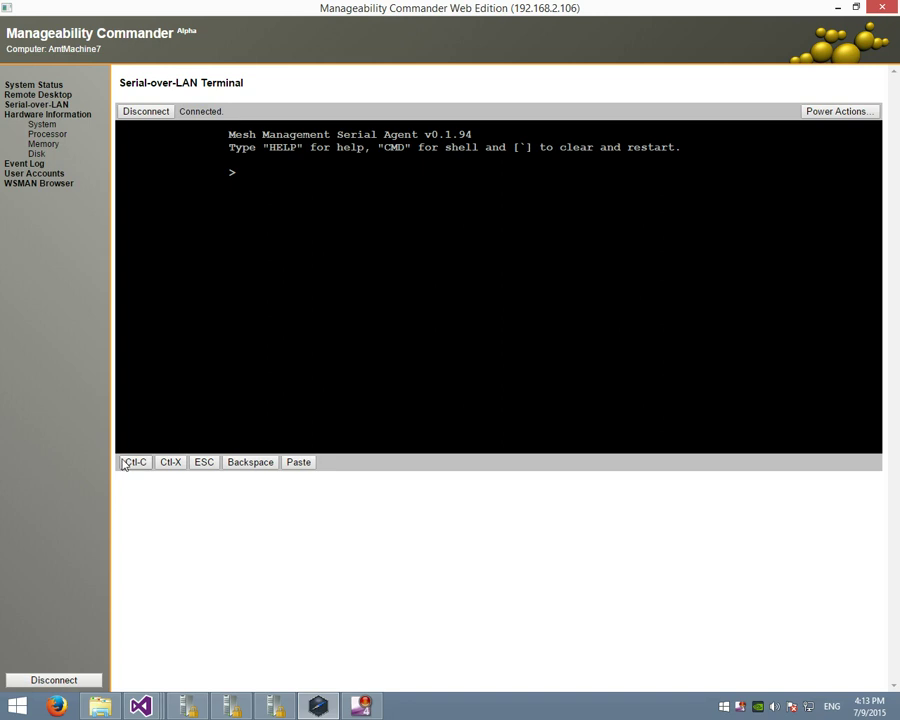
Paste 'hello!' into the serial terminal, then disconnect it.
left_click(298, 466)
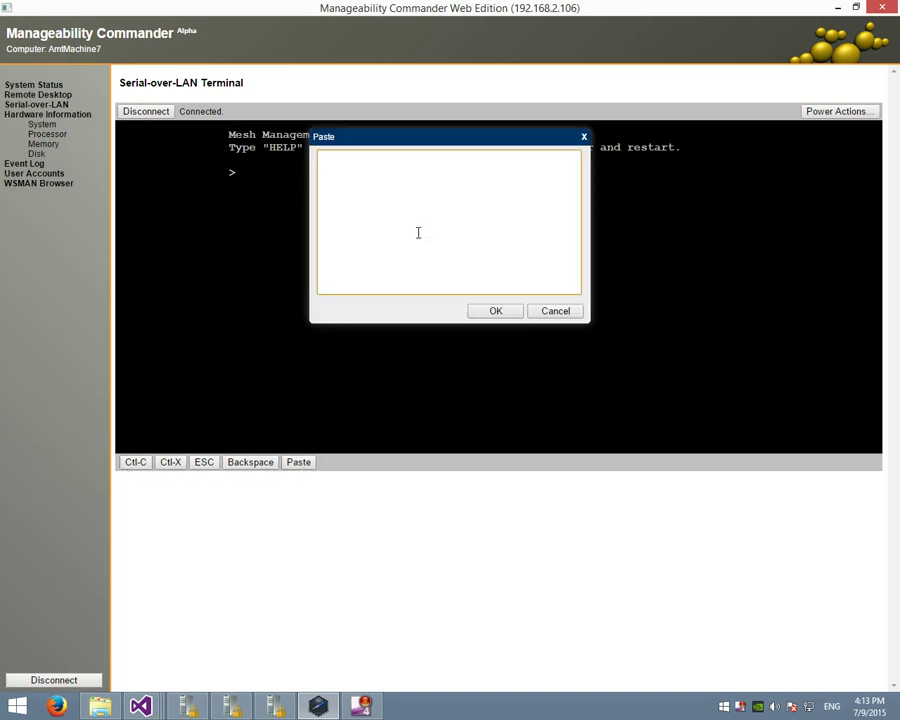
left_click(496, 310)
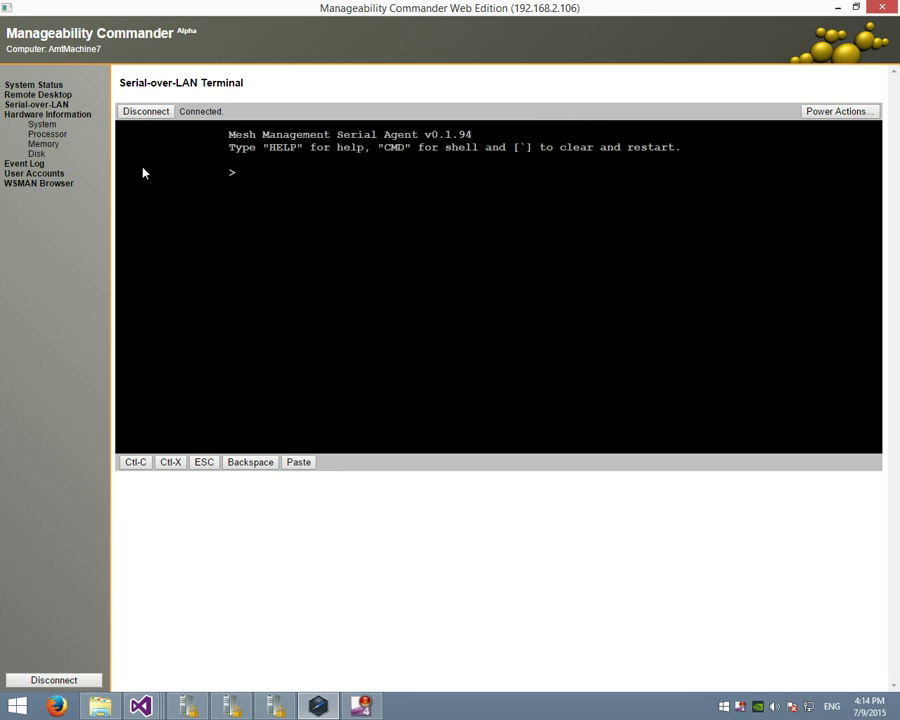
left_click(141, 112)
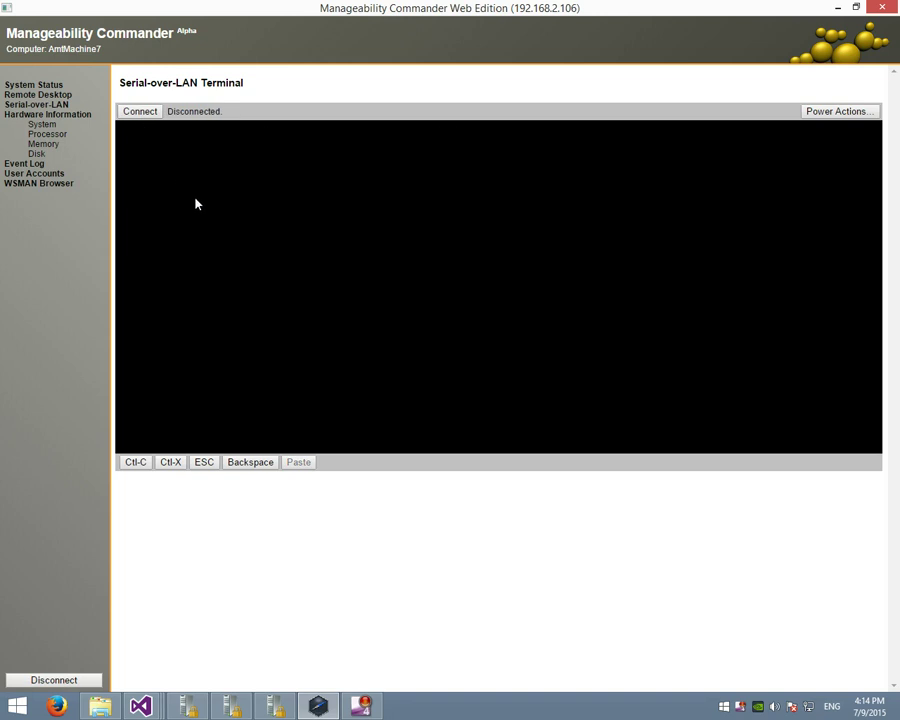
Browse System, Processor, Memory and Disk (78150 MB) info, then open the Event Log.
left_click(43, 124)
left_click(53, 133)
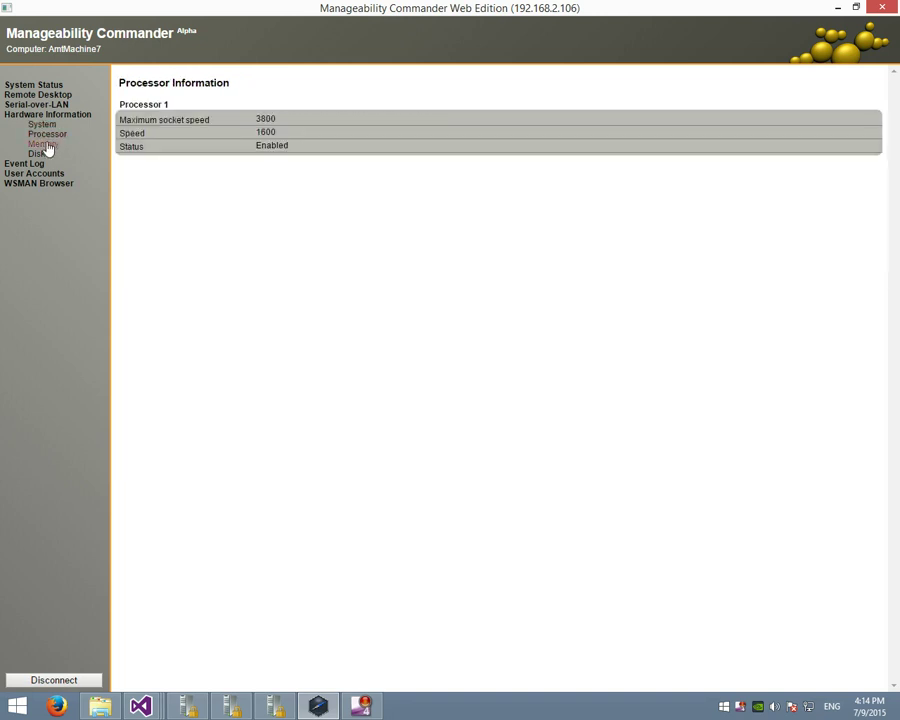
left_click(48, 146)
left_click(37, 155)
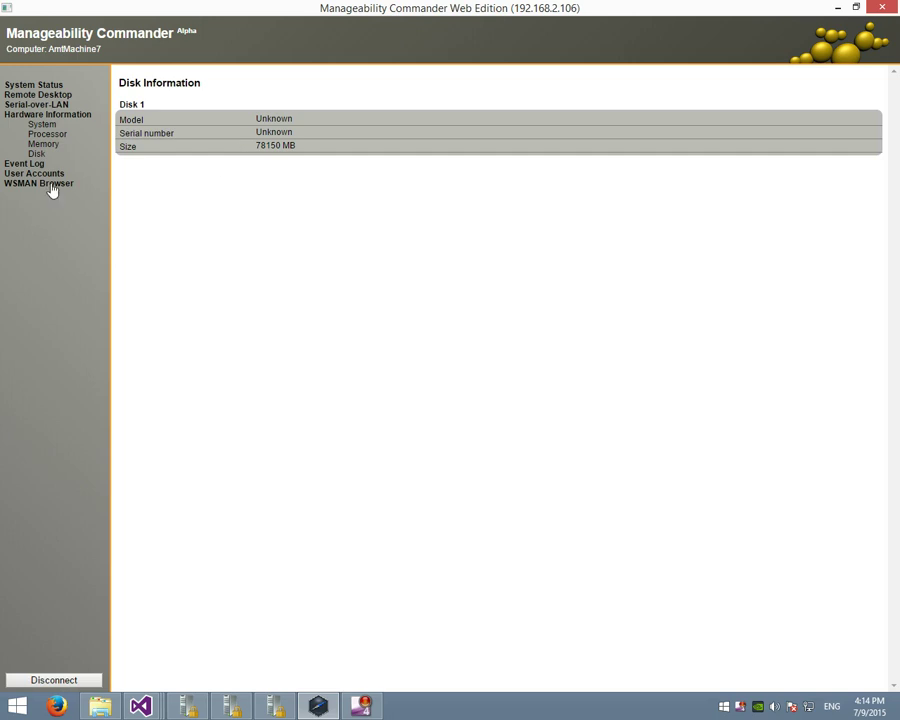
left_click(24, 164)
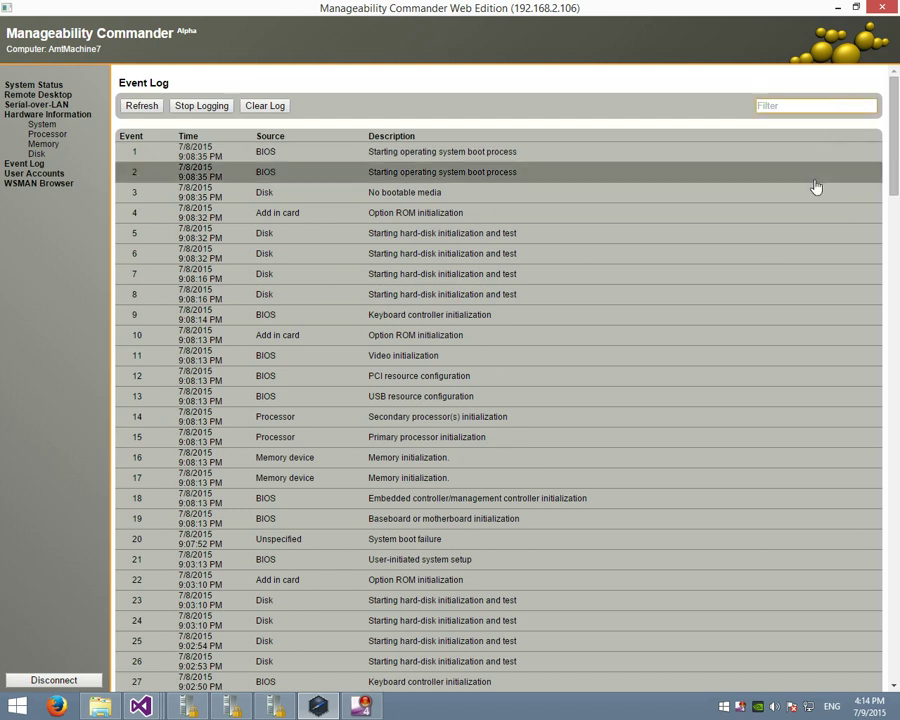
Filter the Event Log by 'bio', 'boot' and 'media', then clear the filter to list all events.
type("bios")
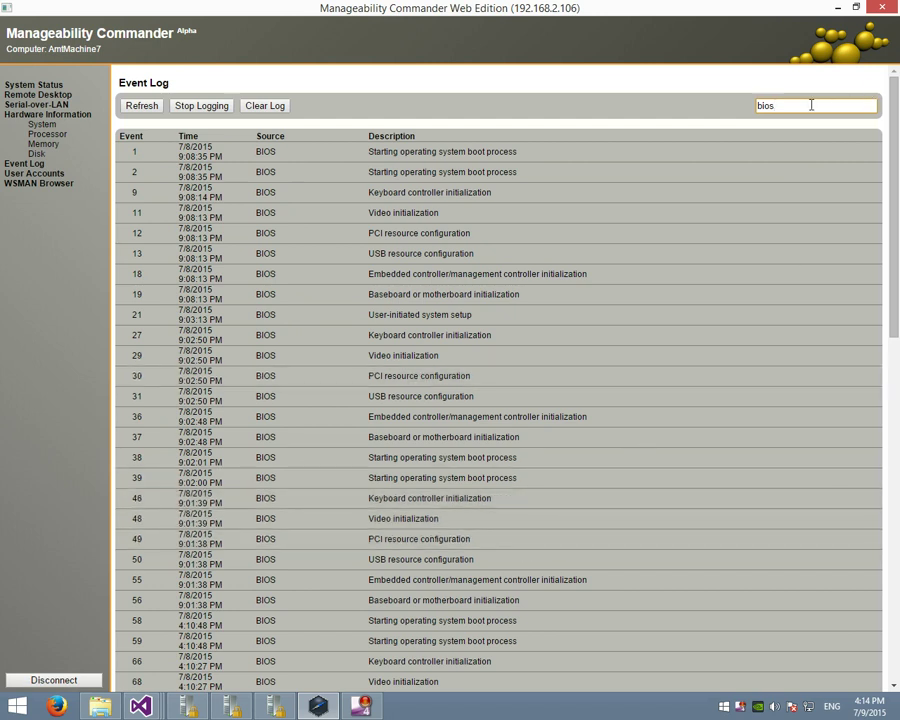
double_click(762, 106)
type("boot")
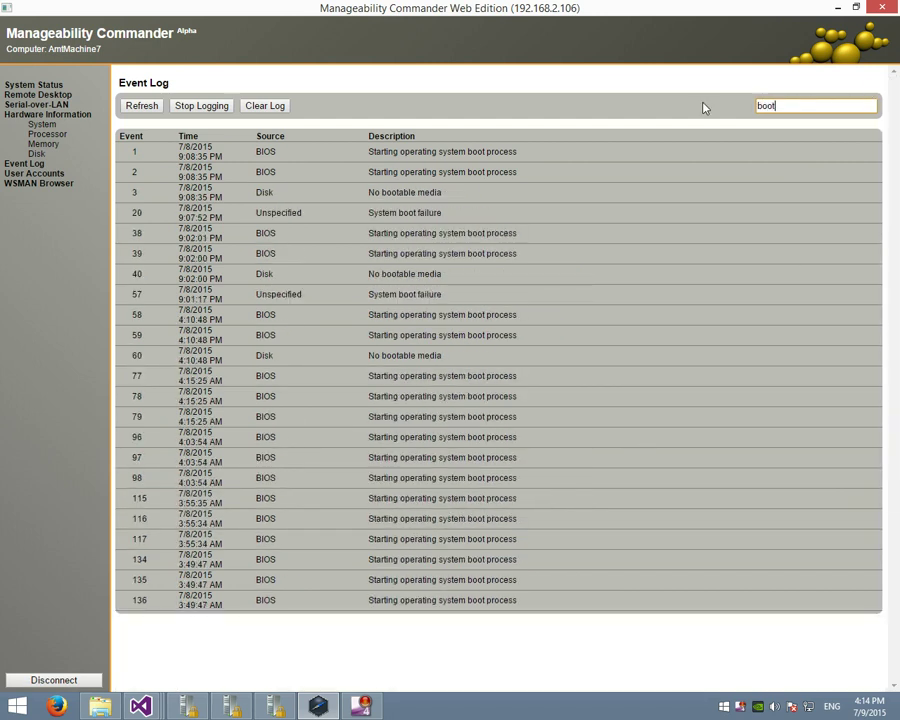
key("BackSpace")
key("BackSpace")
key("BackSpace")
key("BackSpace")
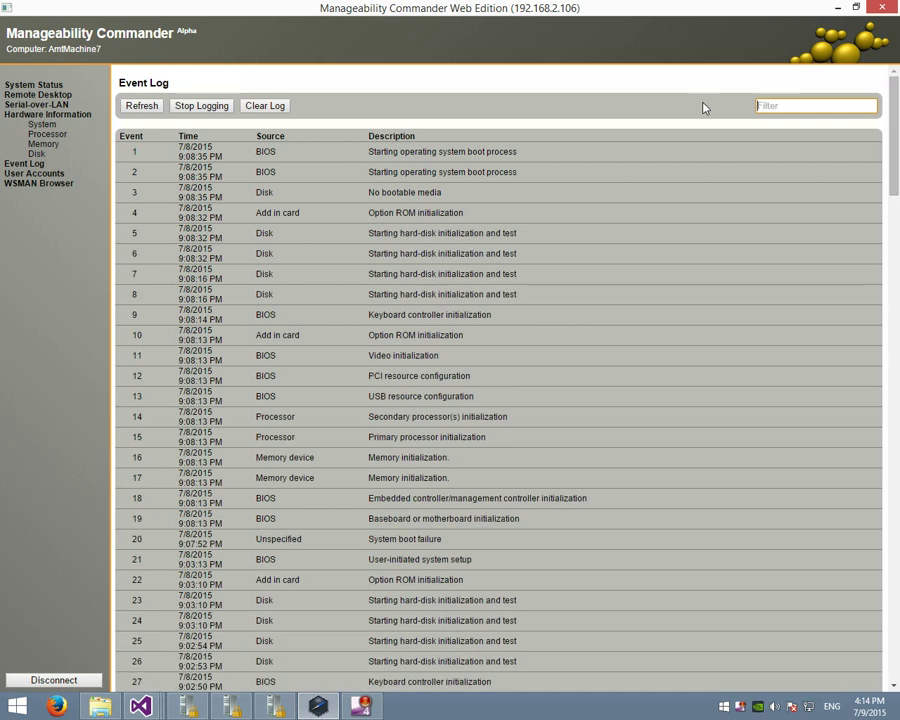
type("media")
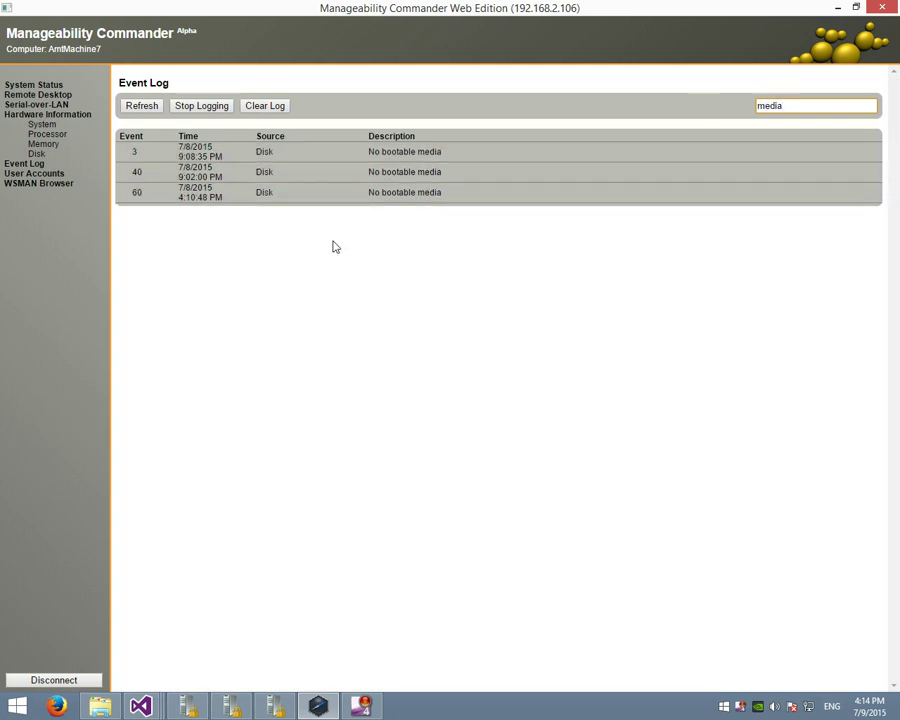
double_click(794, 110)
key("BackSpace")
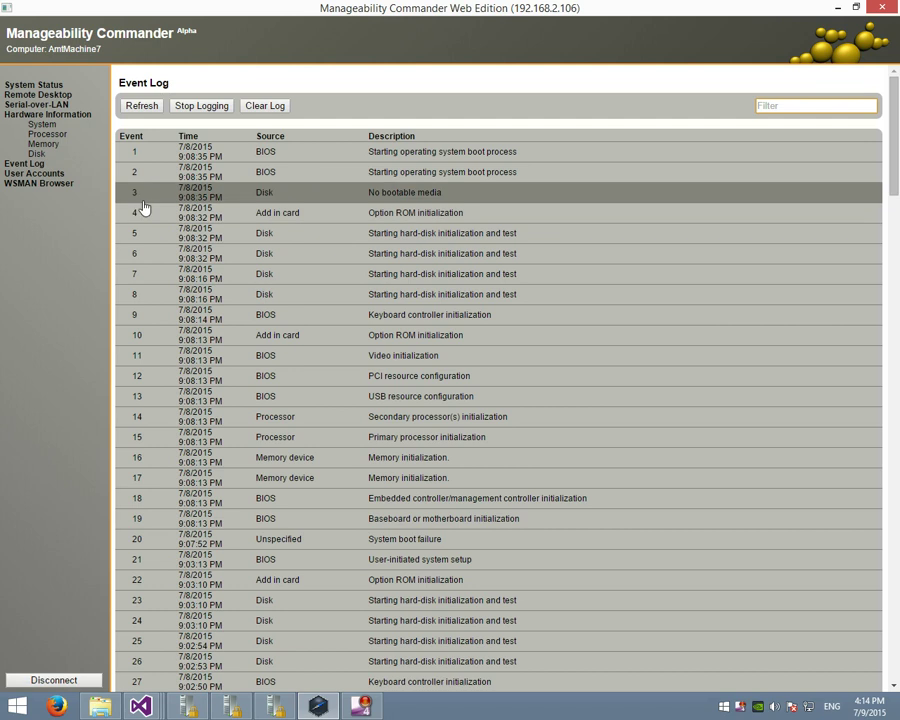
left_click(40, 175)
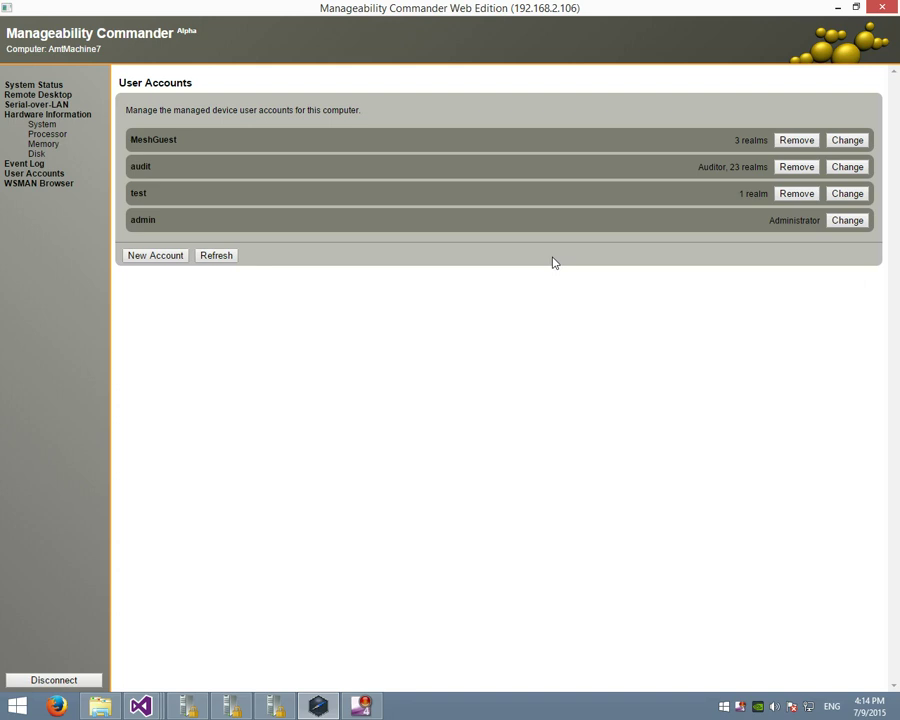
Remove the test user account and confirm the deletion.
left_click(796, 195)
left_click(494, 191)
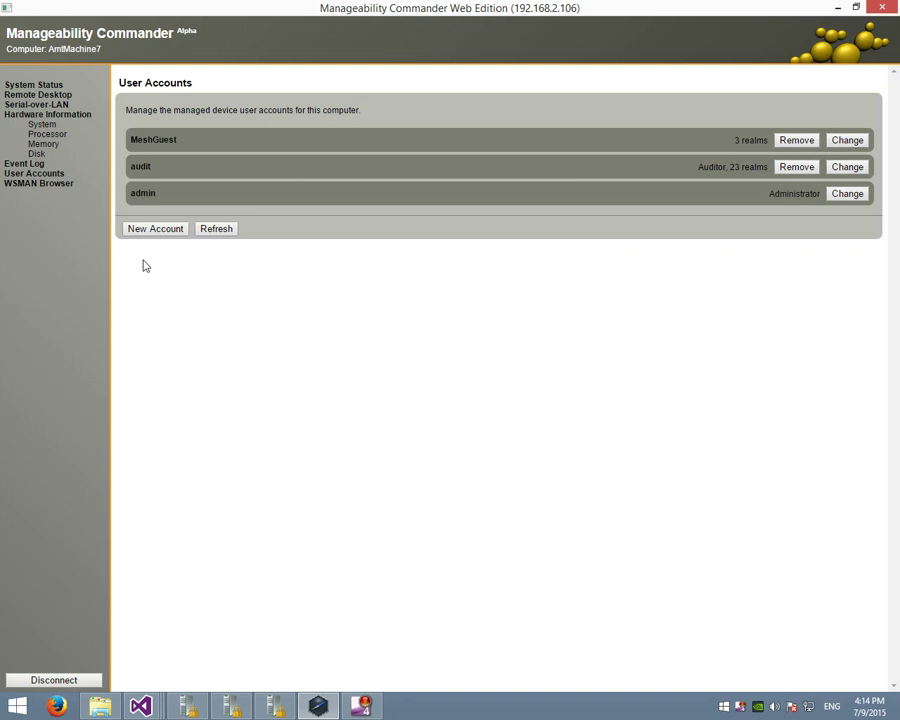
Start a new user account named test2 and enter its password twice.
left_click(161, 231)
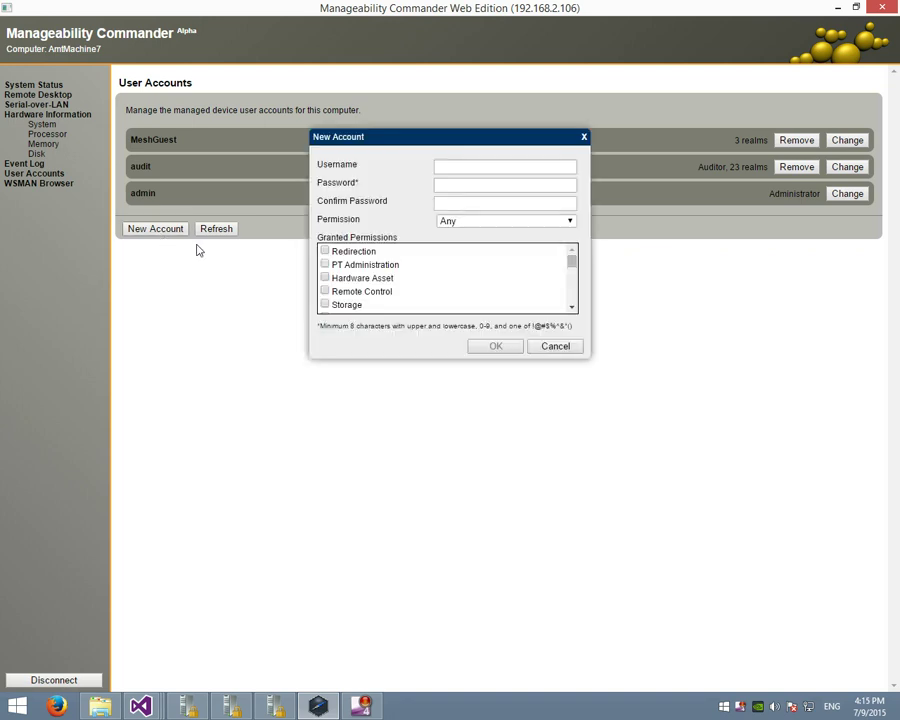
left_click(464, 167)
key("Tab")
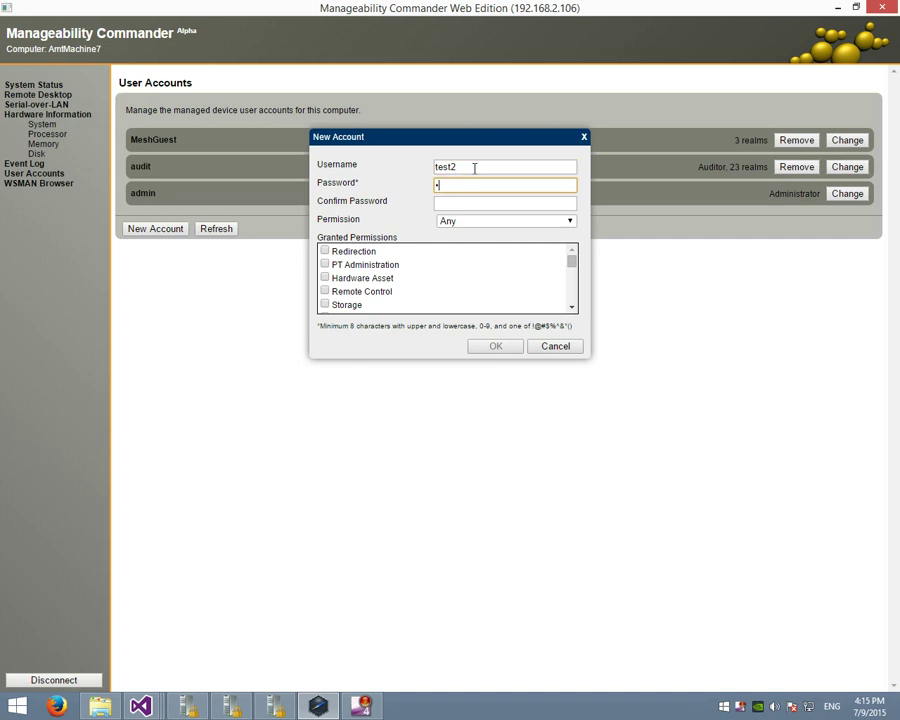
key("Tab")
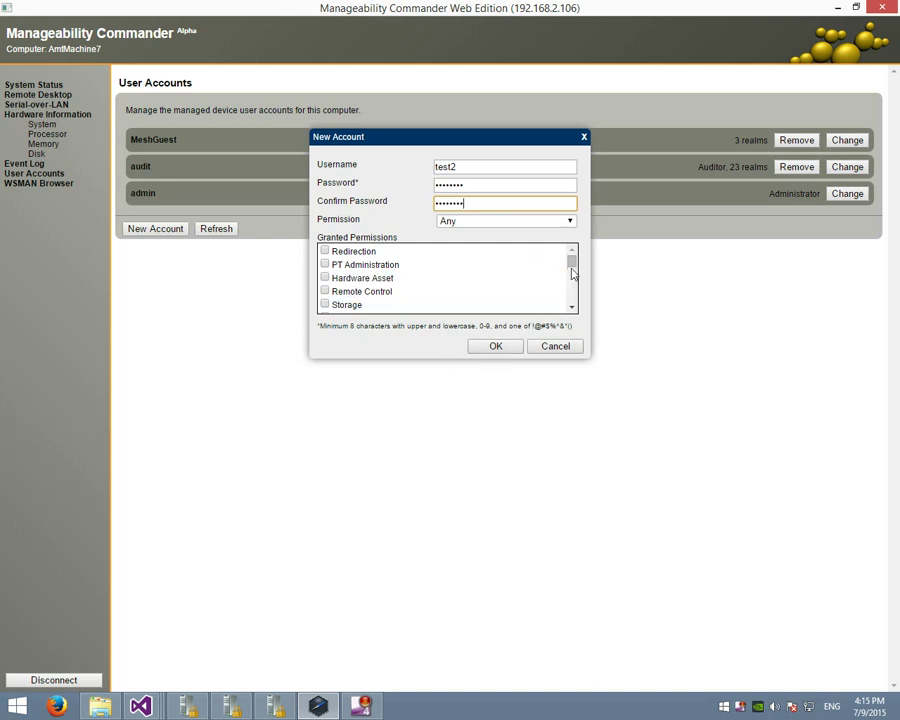
mouse_move(571, 261)
left_mouse_down()
mouse_move(577, 311)
mouse_move(571, 277)
left_mouse_up()
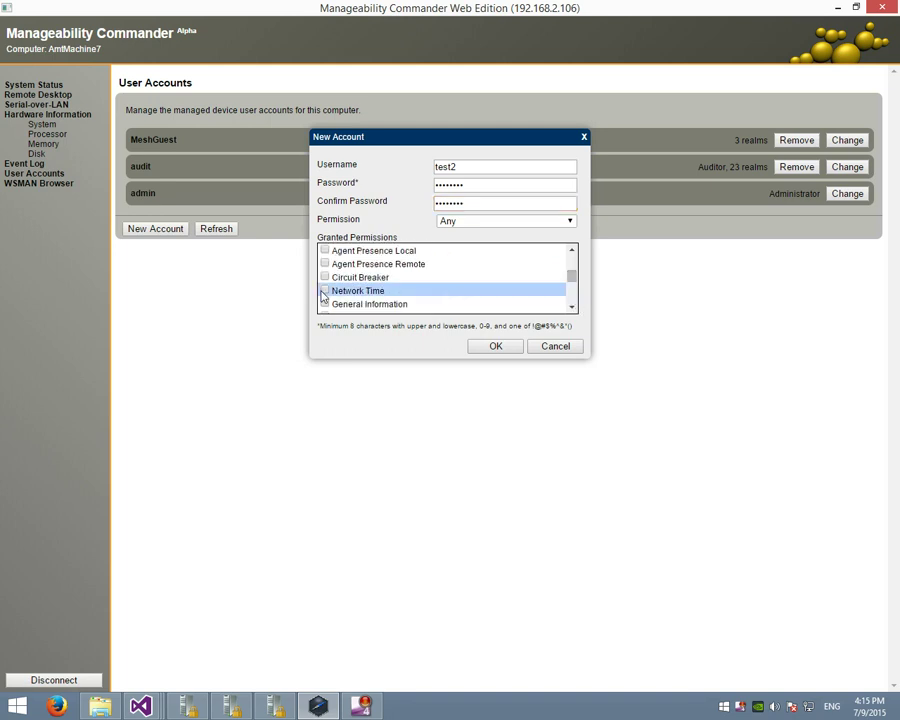
Grant the account Redirection, Remote Control and Storage realms and create it.
scroll(330, 285, "up", 2)
scroll(330, 281, "up", 1)
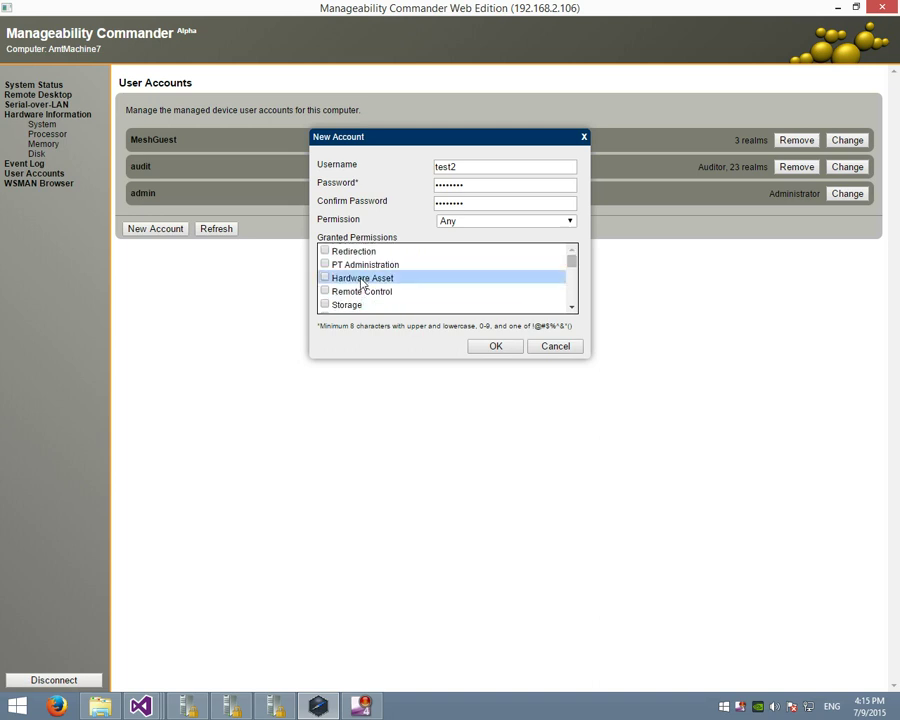
left_click(324, 252)
left_click(325, 291)
left_click(325, 305)
left_click(503, 347)
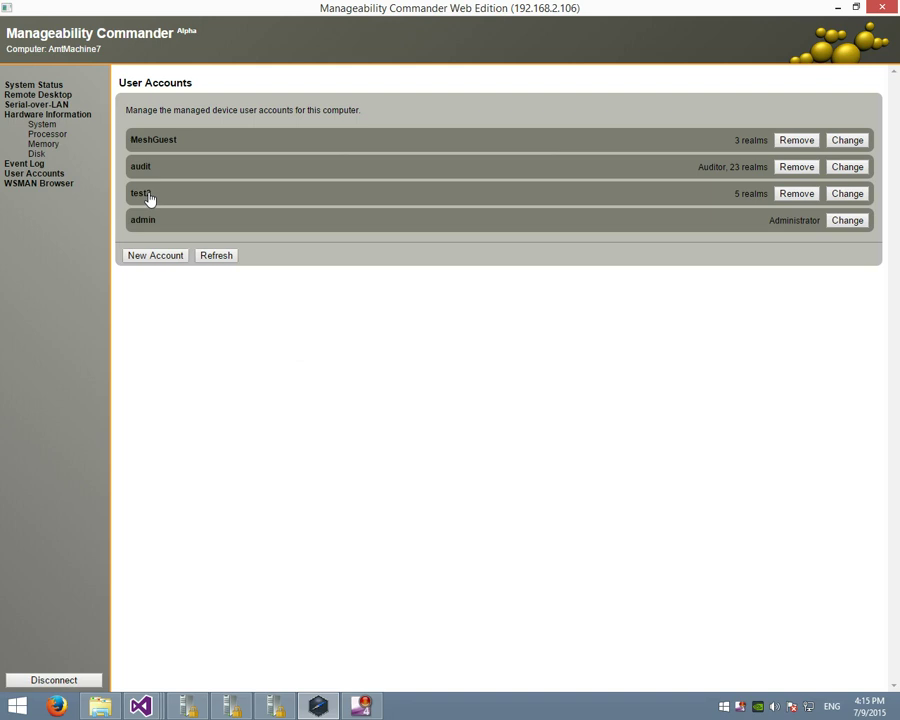
left_click(840, 195)
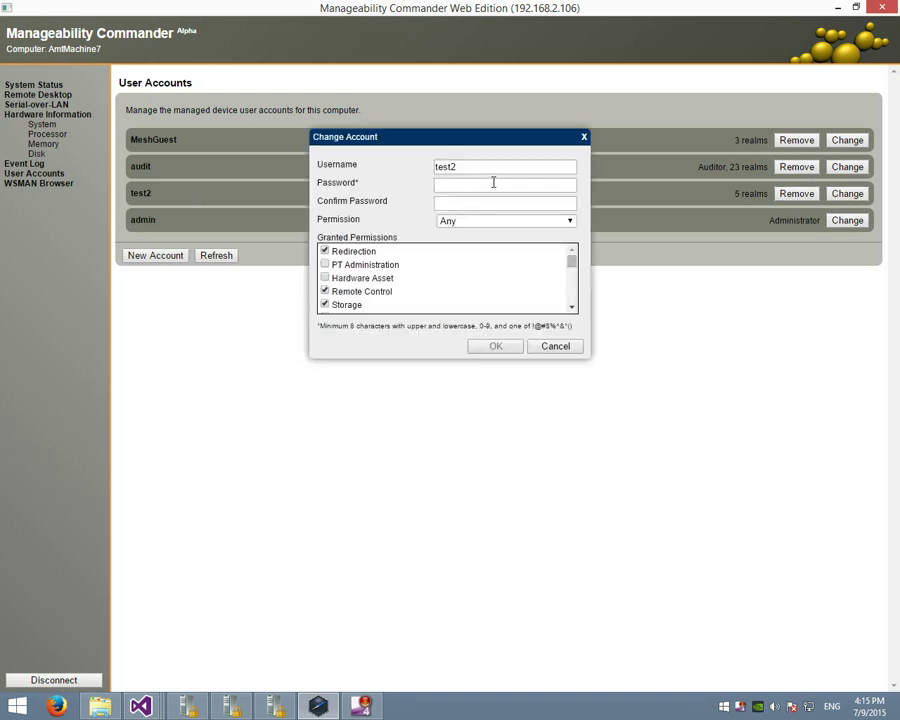
left_click(555, 346)
left_click(682, 198)
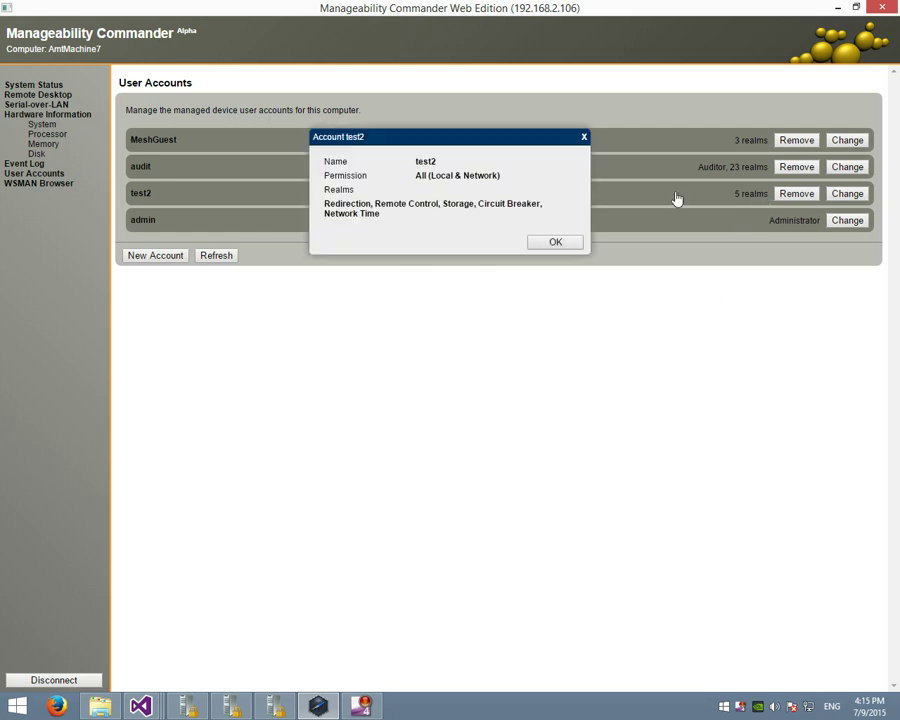
left_click(555, 243)
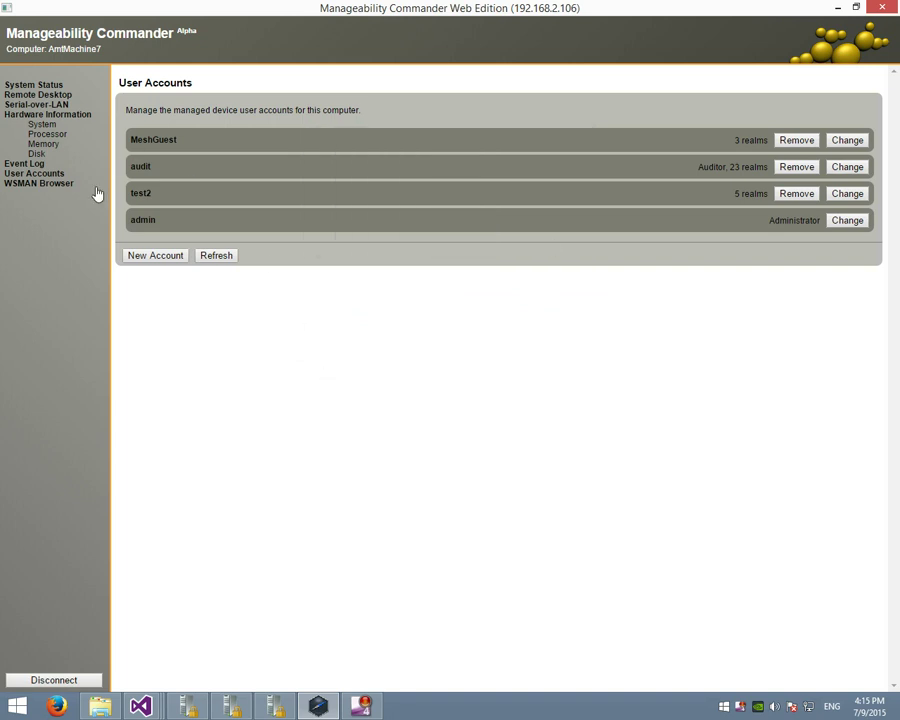
In the WSMAN Browser, query the classes AMT_8021XProfile through AMT_AgentPresenceService.
left_click(38, 186)
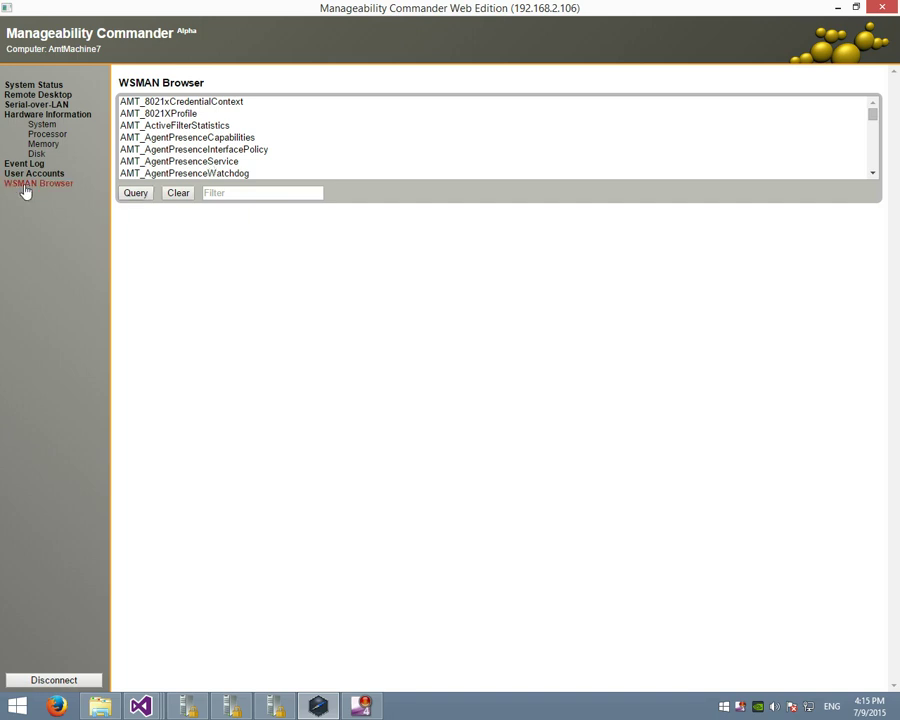
left_click(188, 114)
left_click(192, 162, "shift")
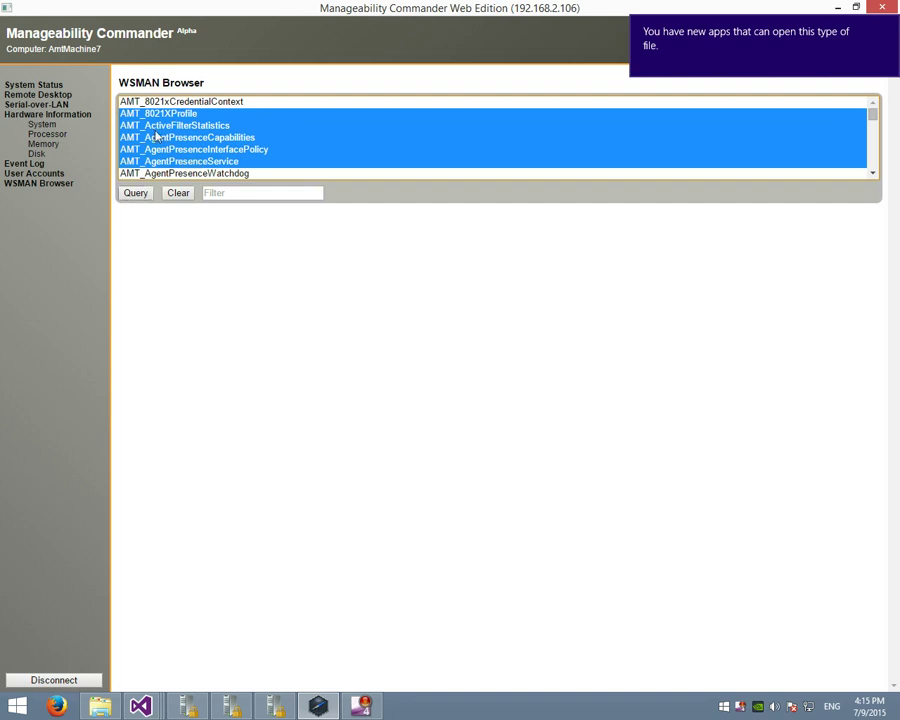
left_click(134, 193)
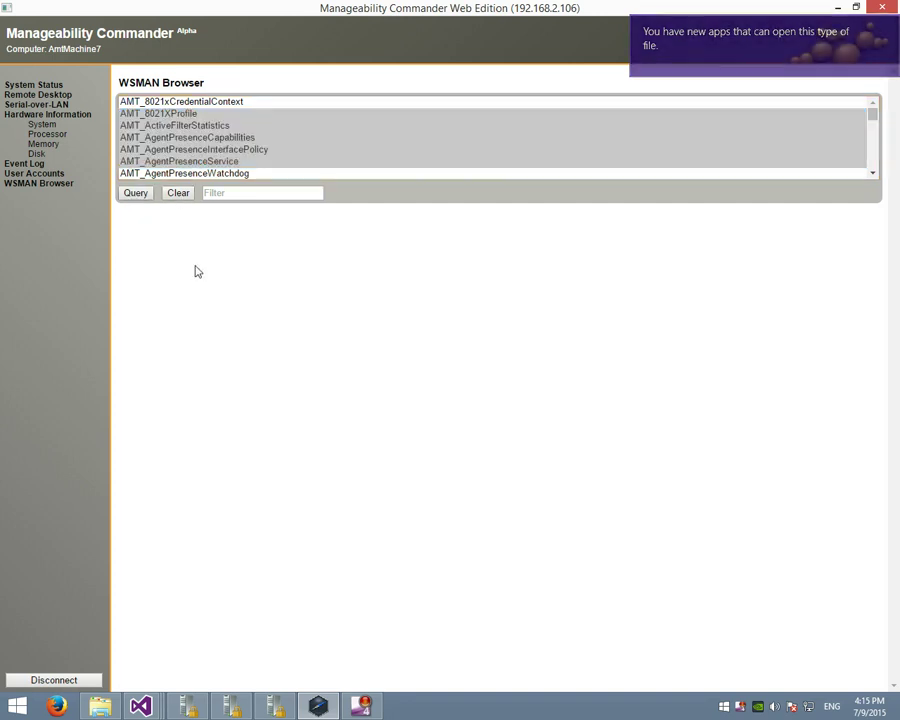
left_click(240, 193)
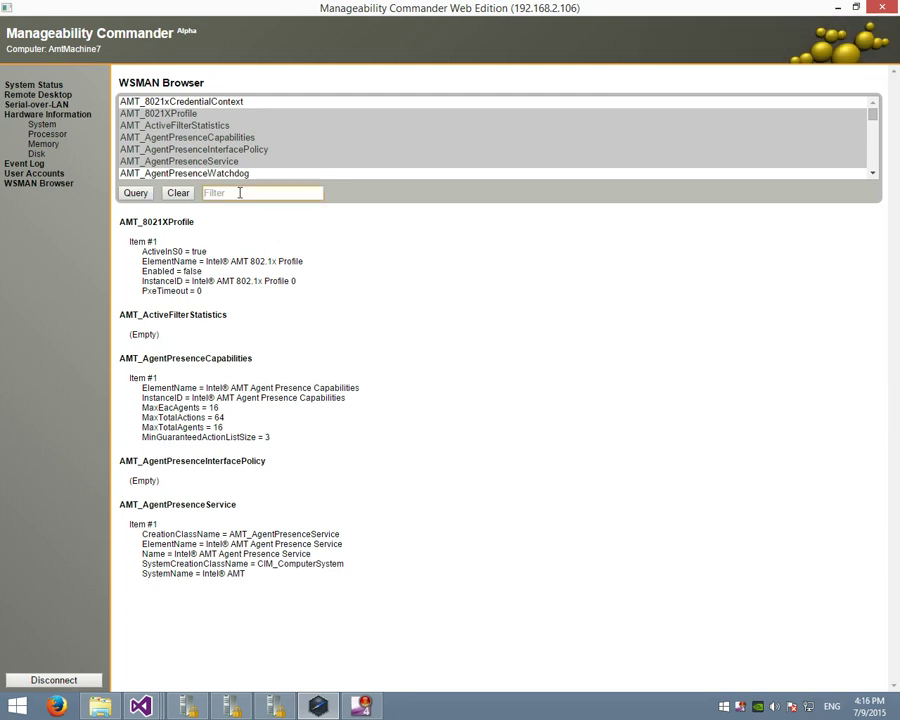
Filter the class list by 'even', query AMT_EventLogEntry and scroll through its records.
type("event")
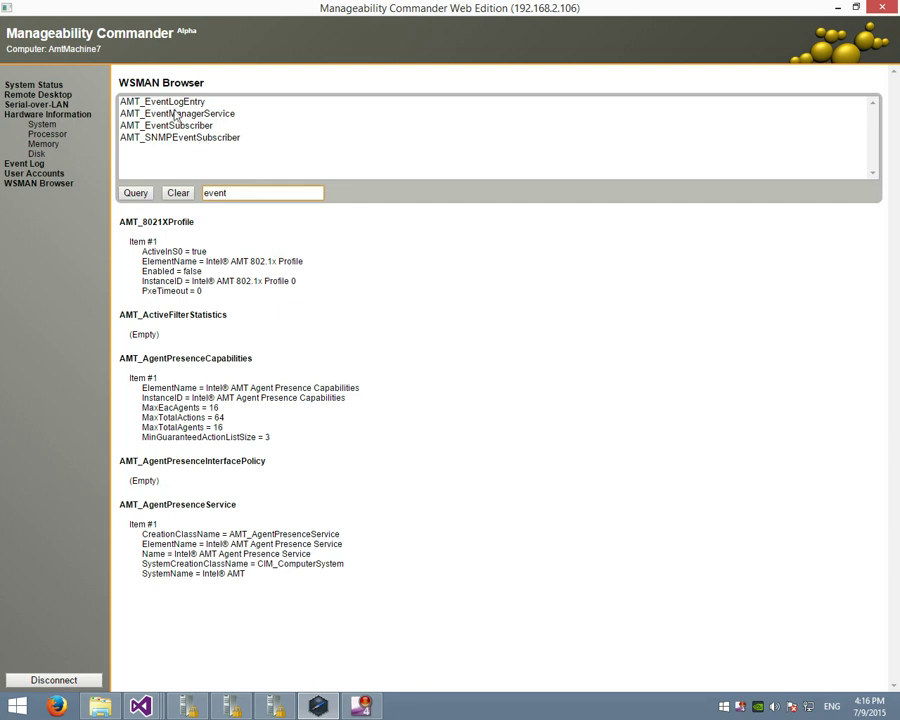
left_click(182, 104)
left_click(135, 193)
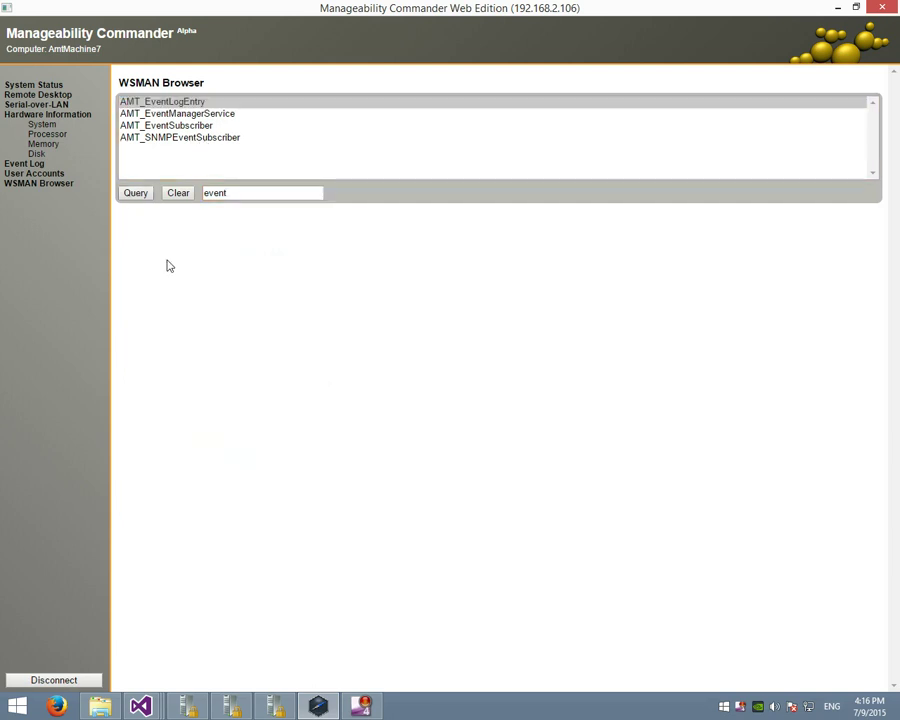
scroll(231, 532, "down", 14)
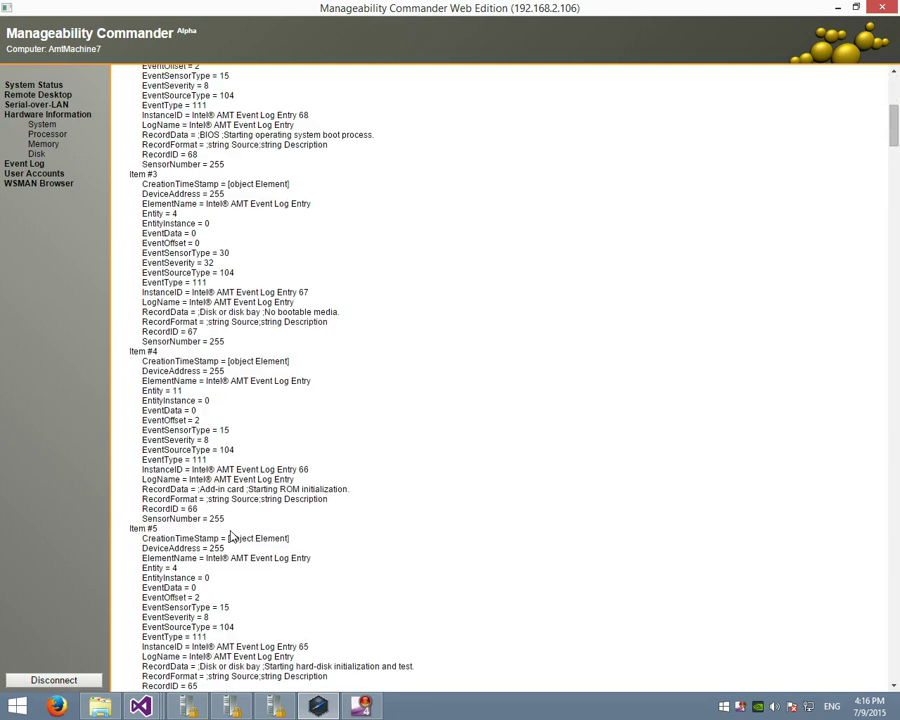
scroll(231, 530, "up", 15)
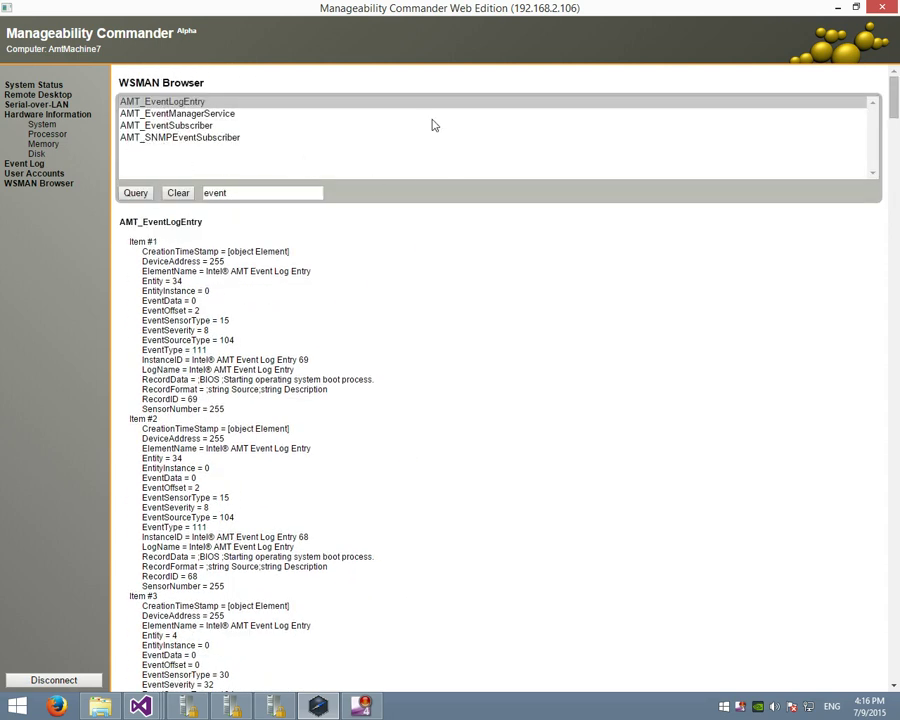
Disconnect from AmtMachine7, then restore the window and shift it slightly right.
left_click(54, 680)
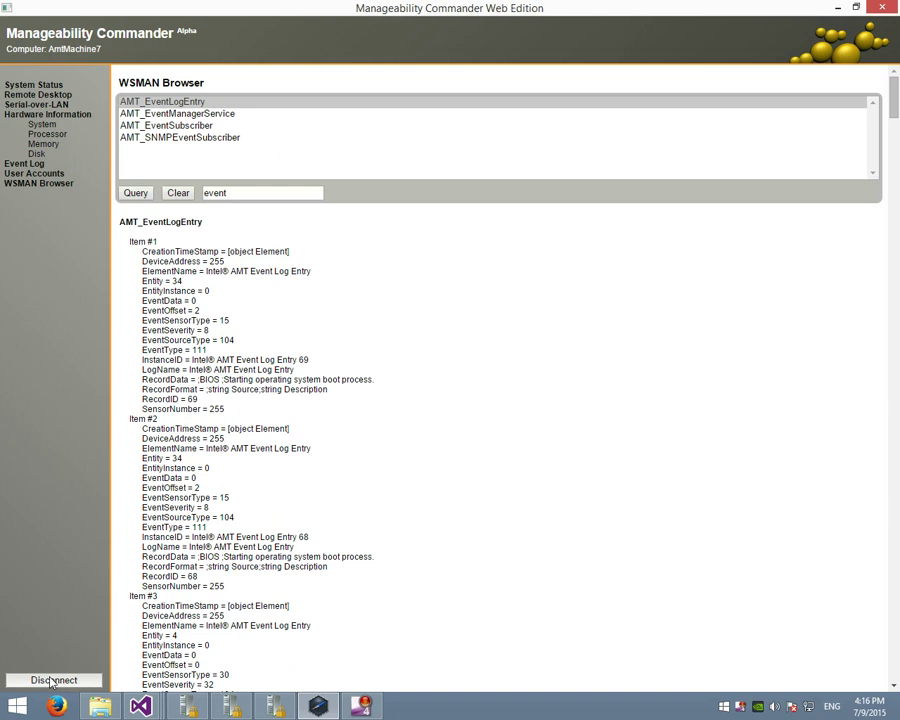
double_click(226, 6)
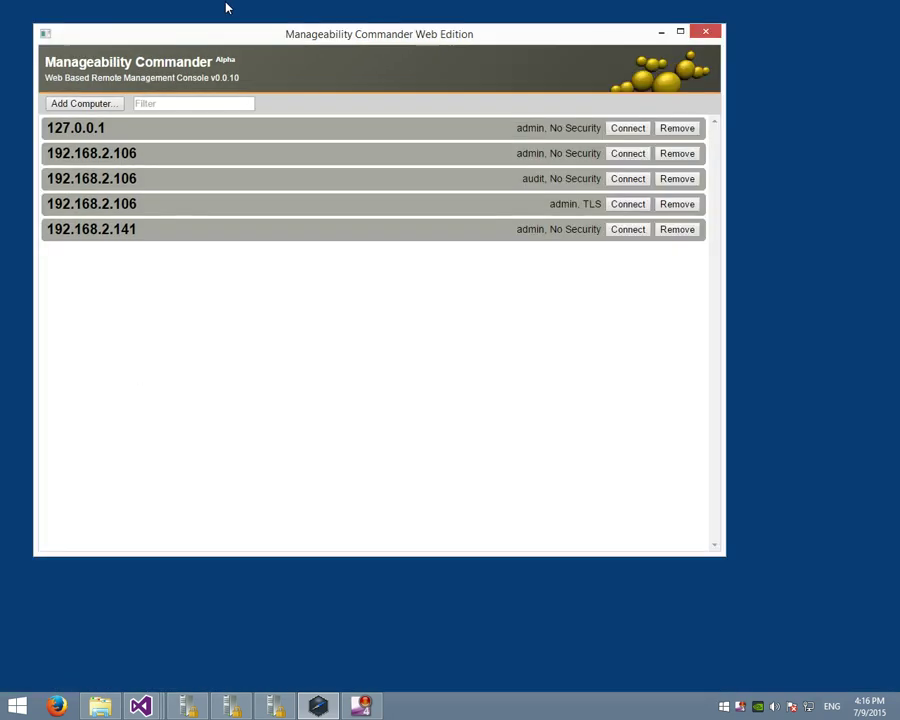
left_click_drag(290, 68, 324, 70)
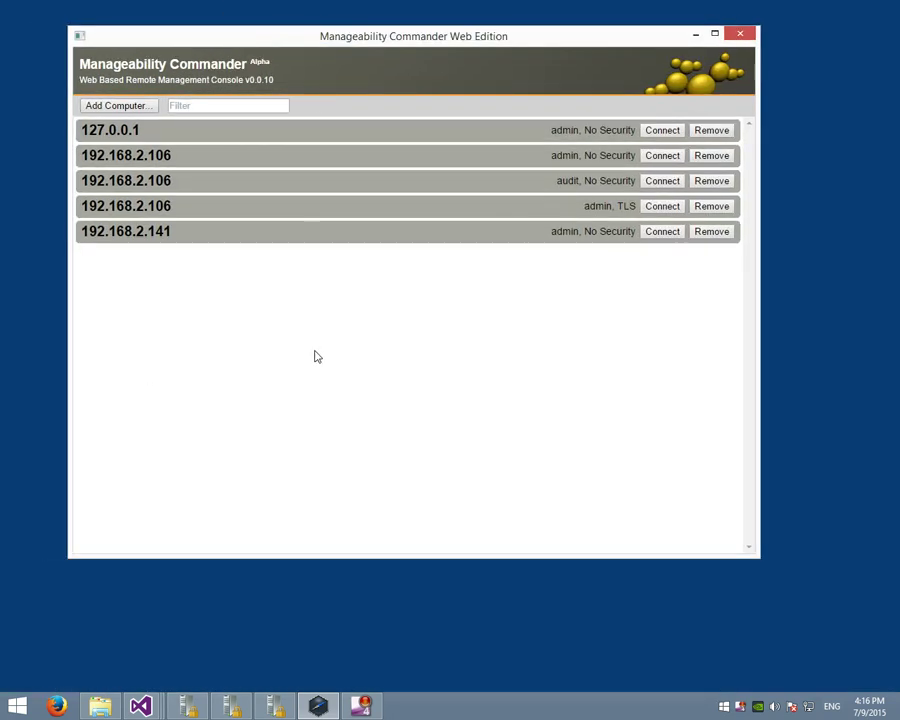